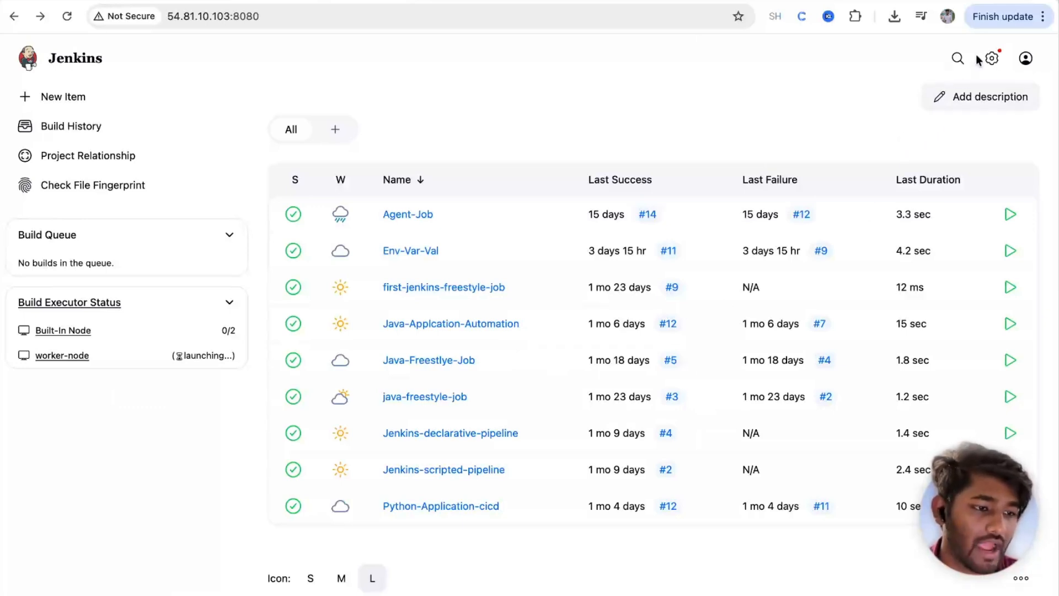
Step: Open Manage Jenkins and go to the Users list under Security
left_click(991, 58)
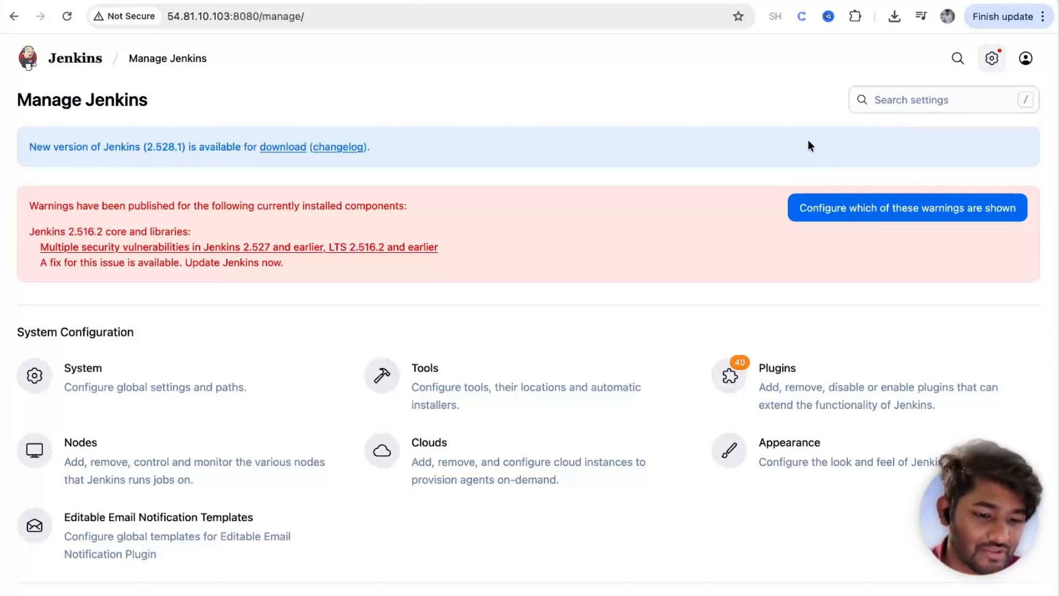
scroll(816, 436, "down", 7)
scroll(816, 436, "up", 3)
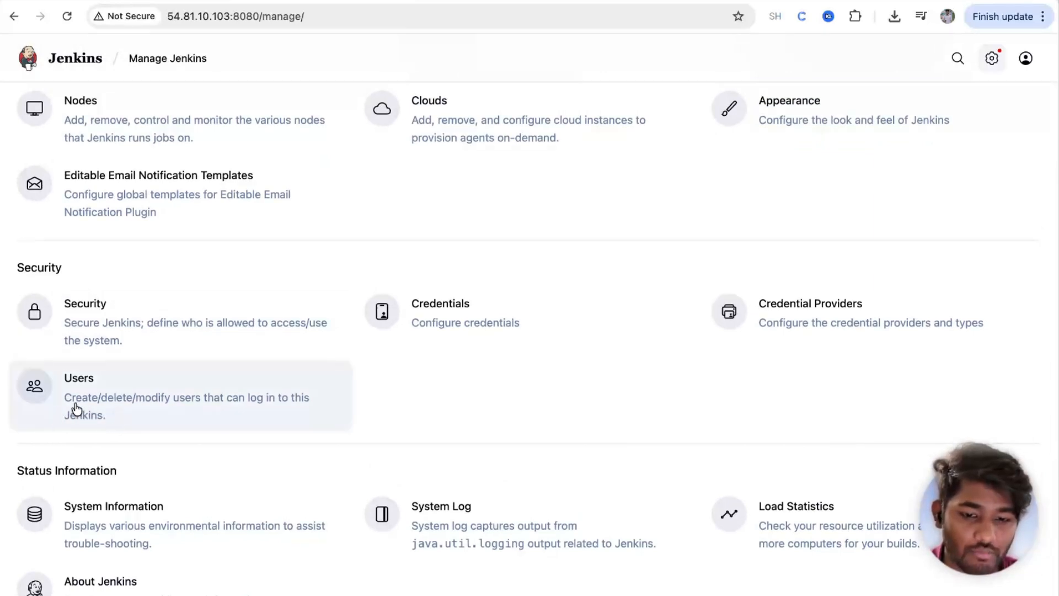
left_click(115, 406)
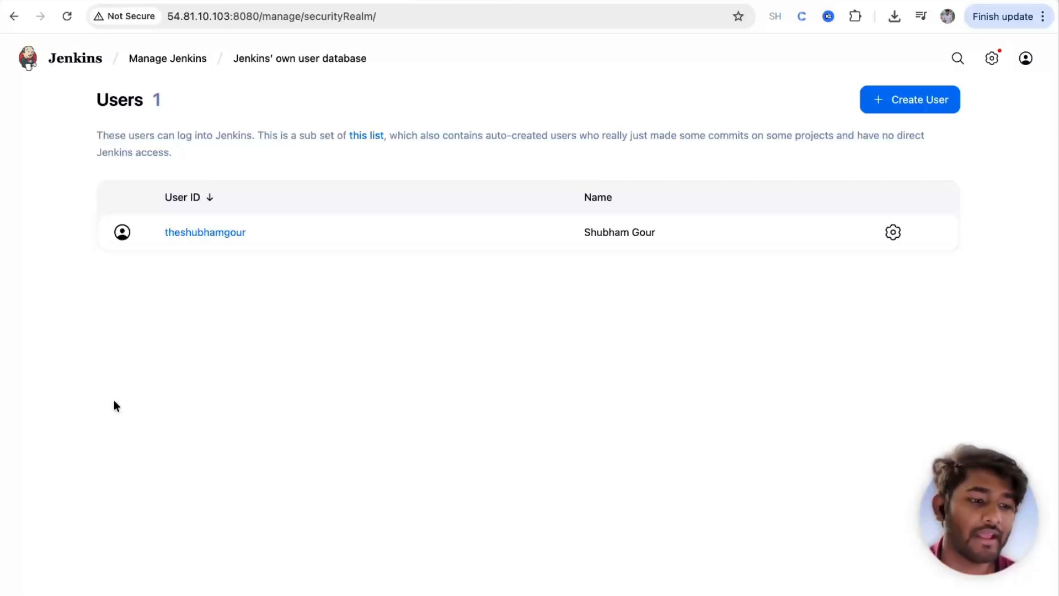
Step: Start a new user account and enter its username and password, confirmed twice
left_click(904, 105)
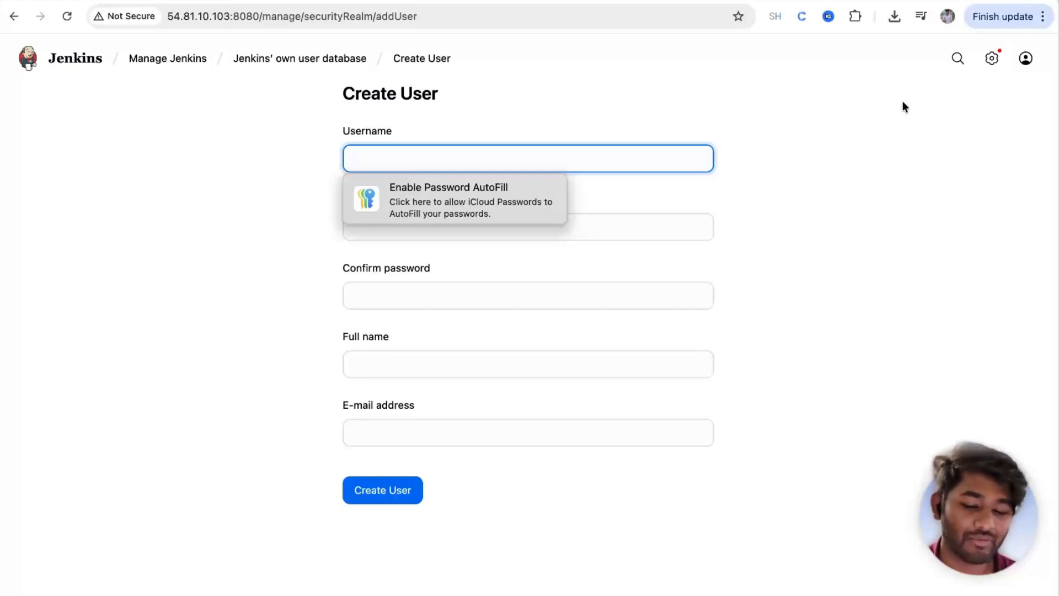
type("barry")
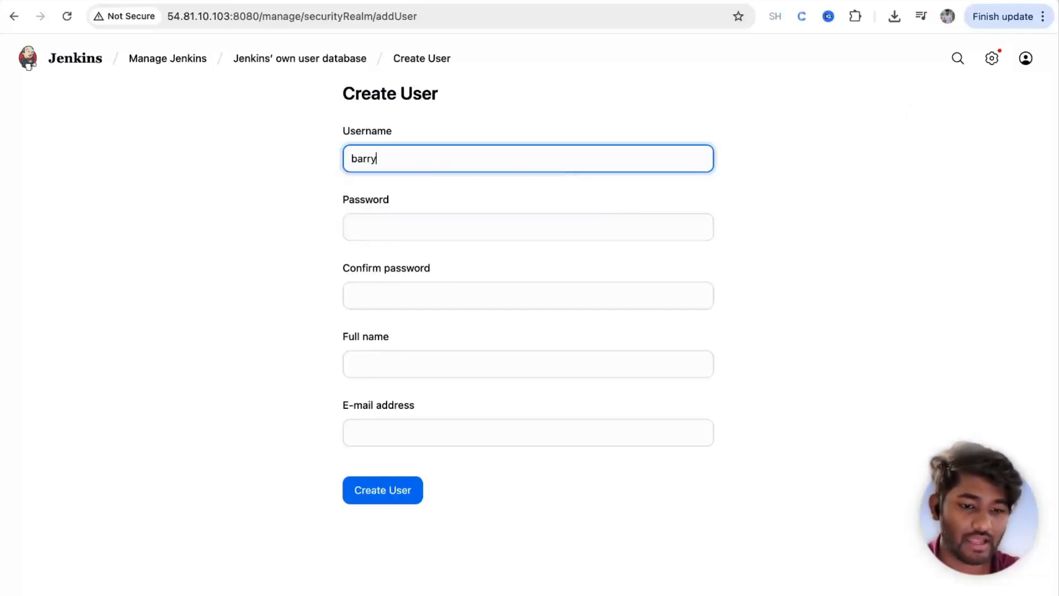
type("-allen")
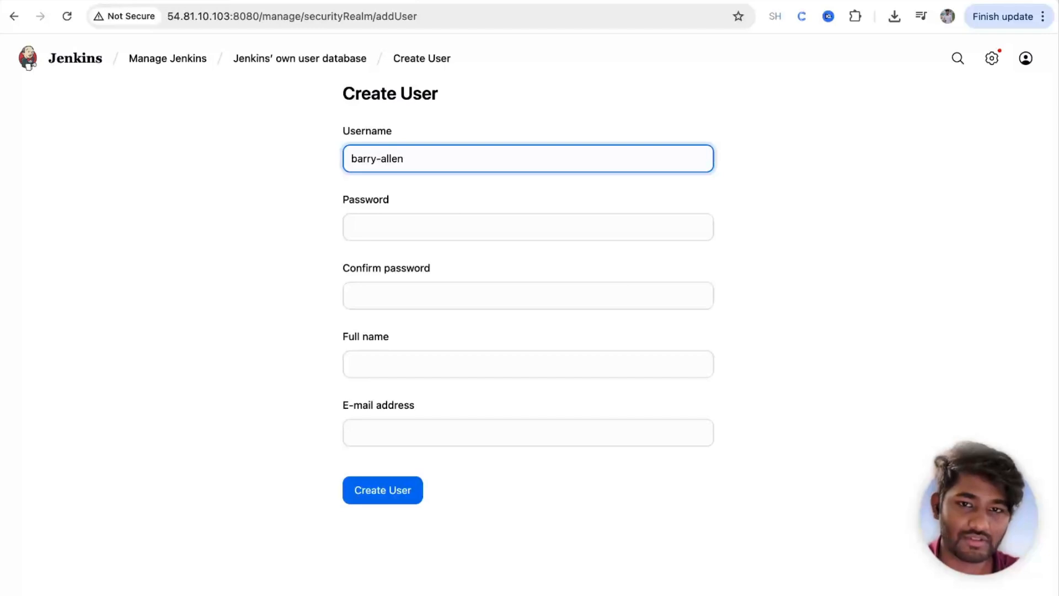
left_click(435, 235)
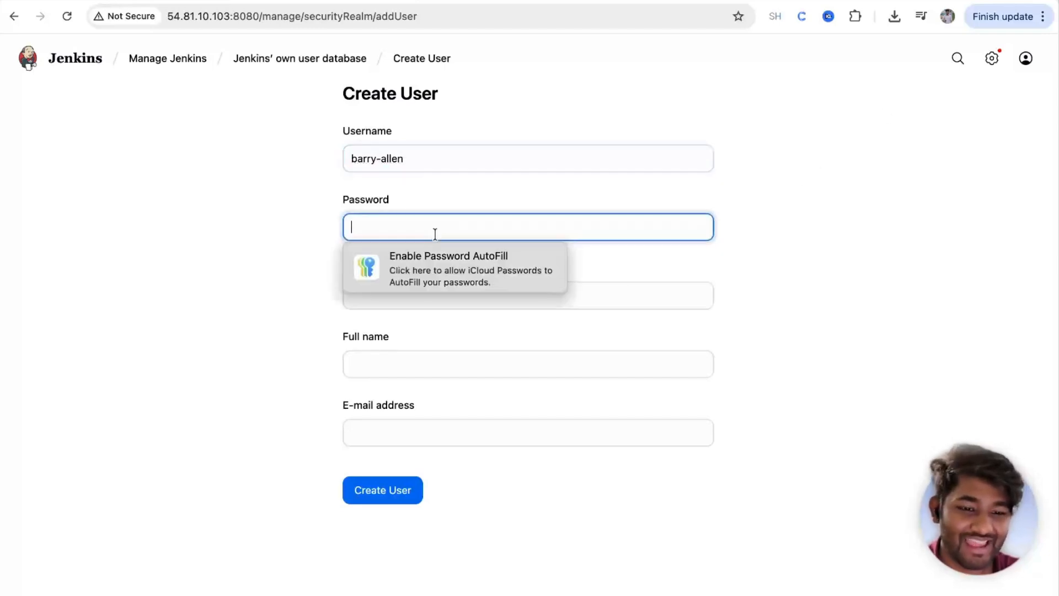
type("*********")
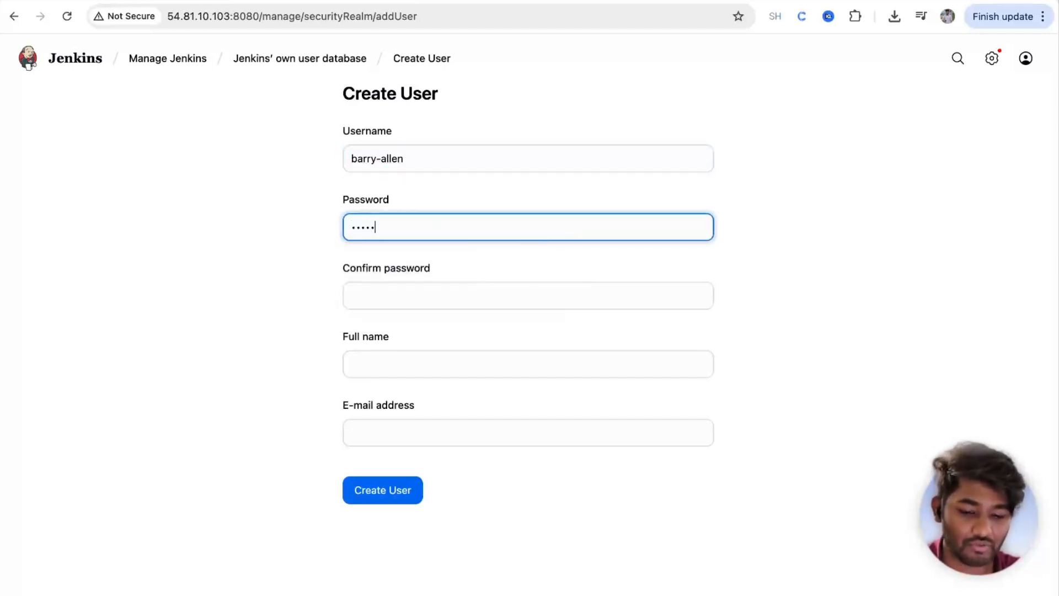
left_click(362, 293)
type("*********")
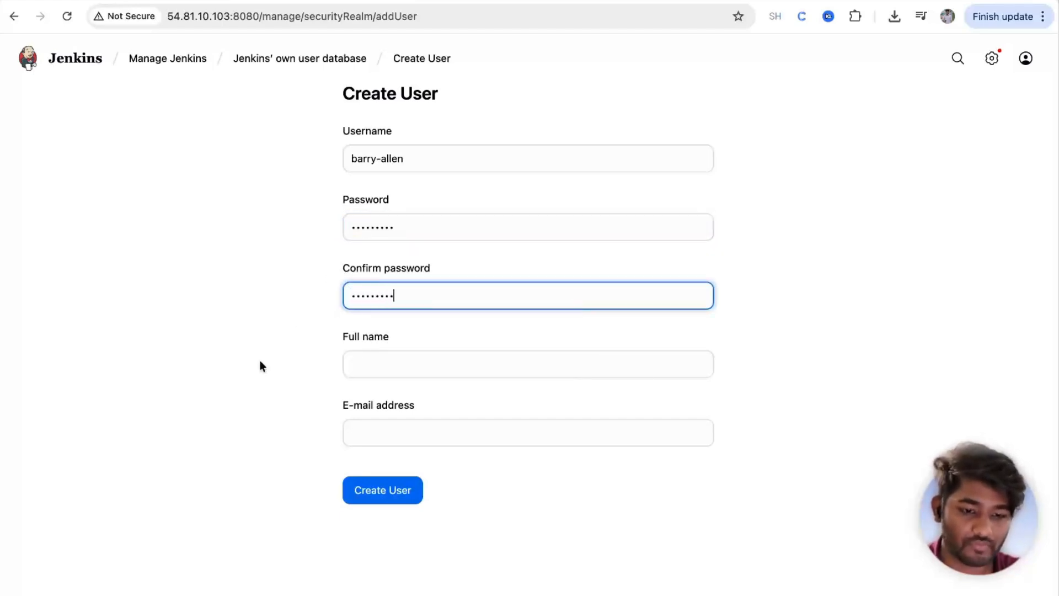
Step: Enter the user's full name and e-mail address, fixing a typo, and create the account
left_click(375, 362)
type("Barry Aleen")
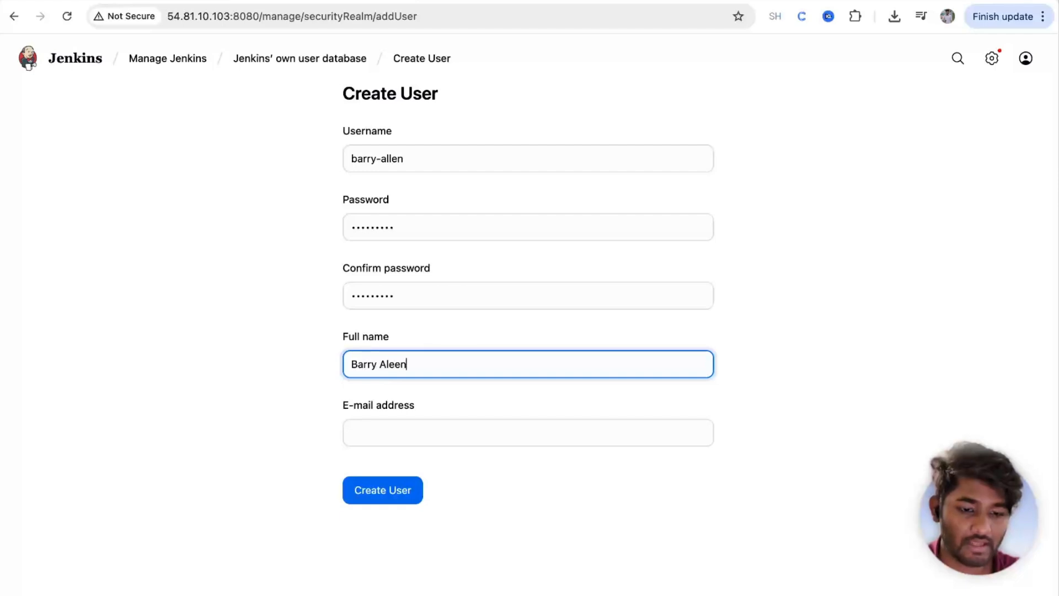
left_click(381, 426)
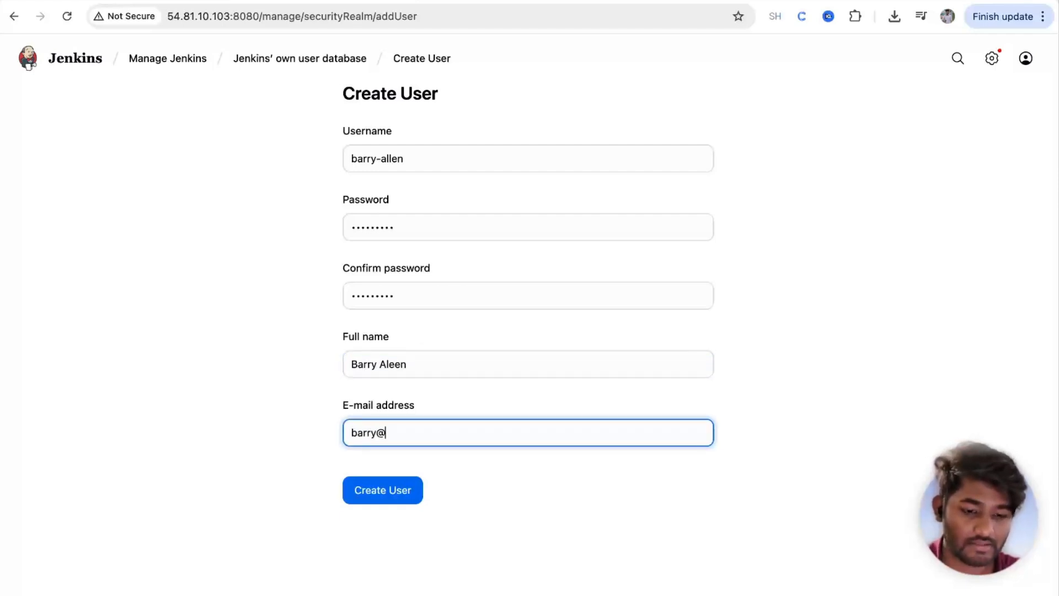
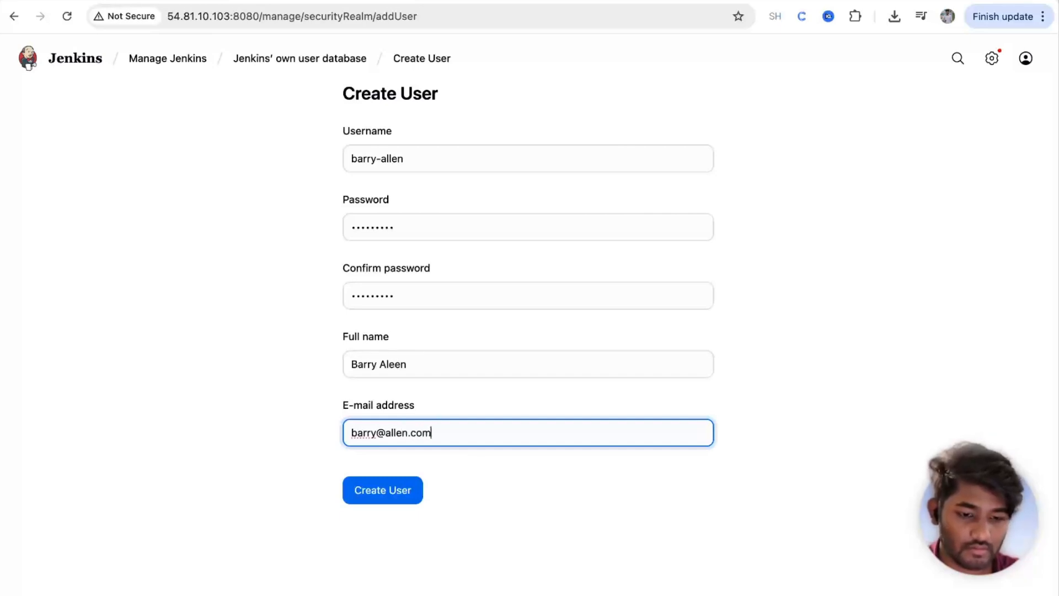
left_click(395, 488)
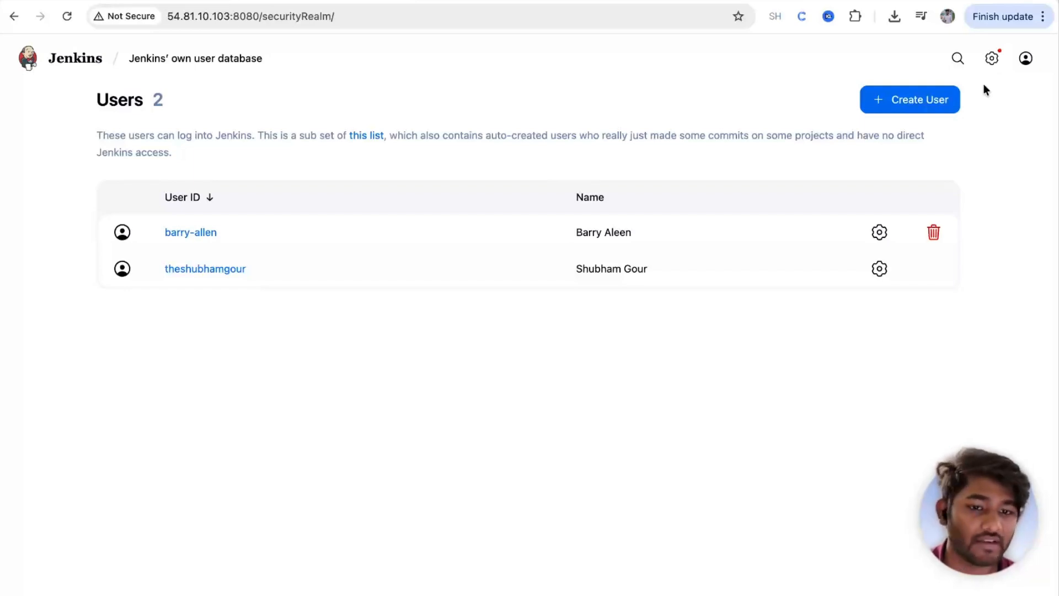
Step: Sign out of the admin account and sign in with the new user's username and password
left_click(992, 59)
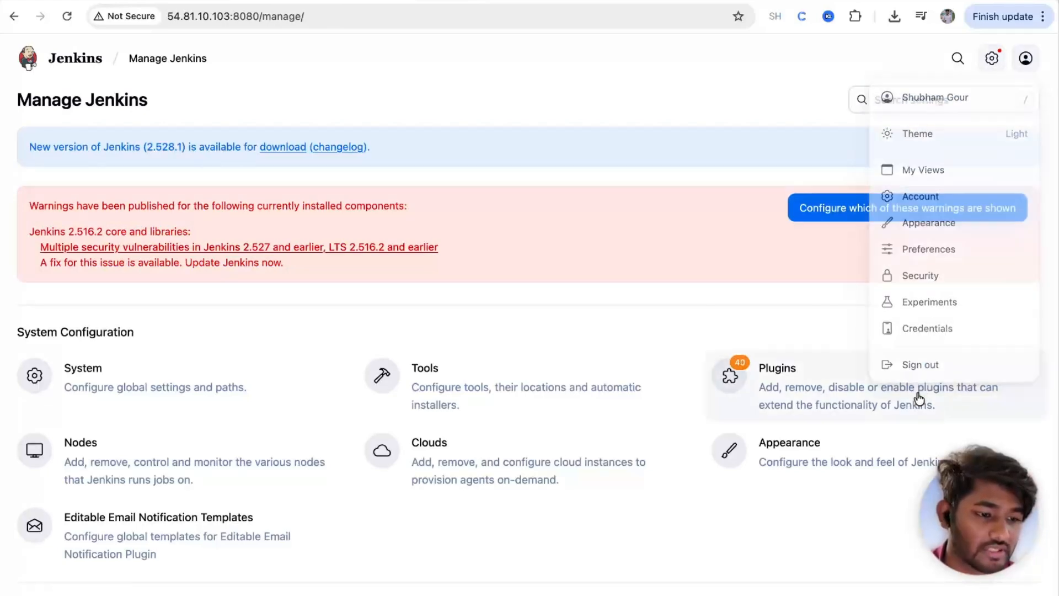
mouse_move(1026, 58)
left_click(926, 373)
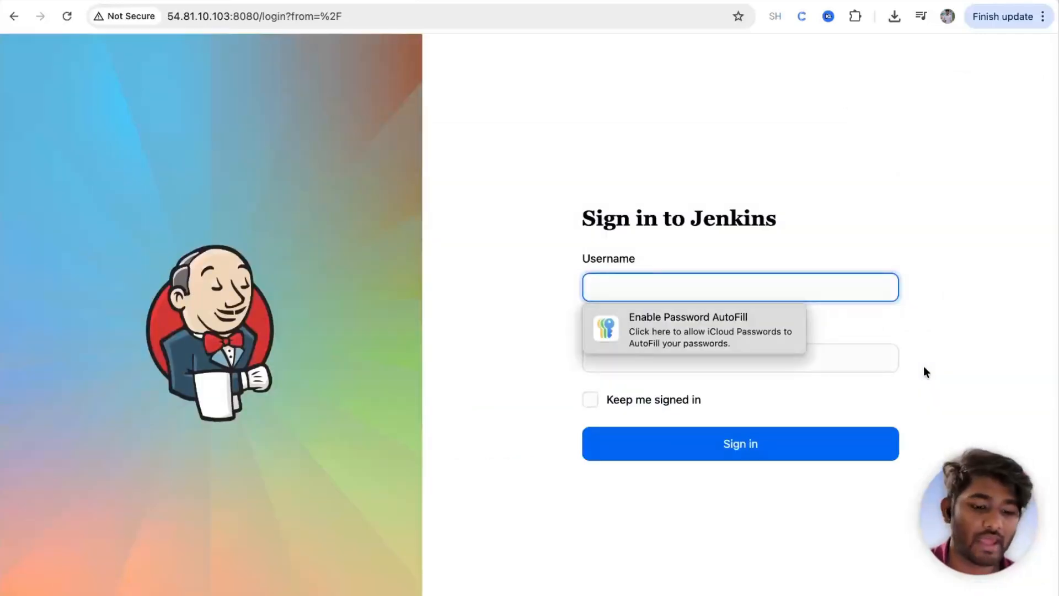
type("barry-allen")
left_click(728, 362)
type("*********")
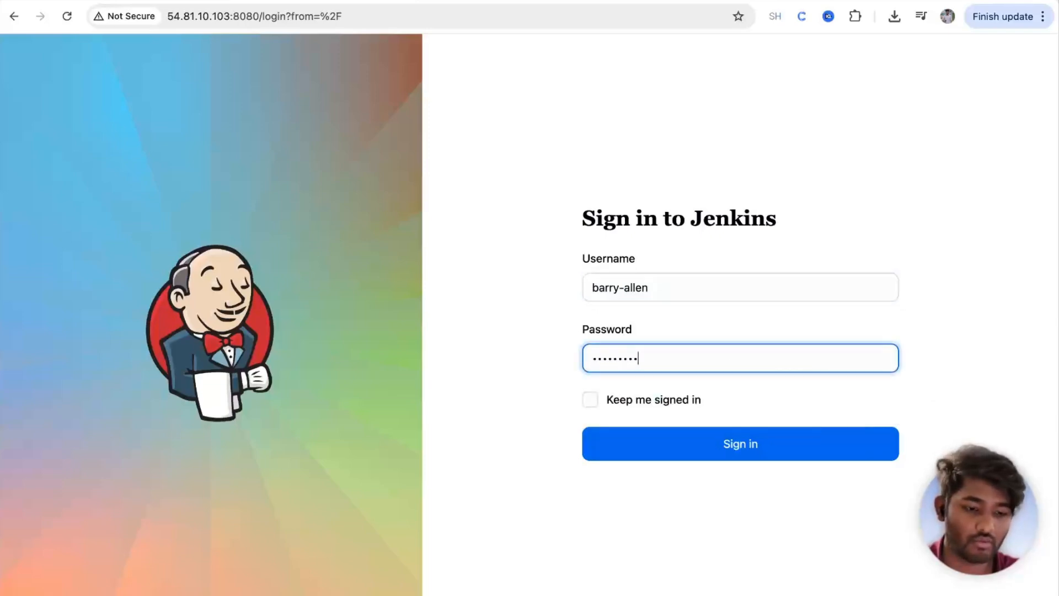
left_click(680, 440)
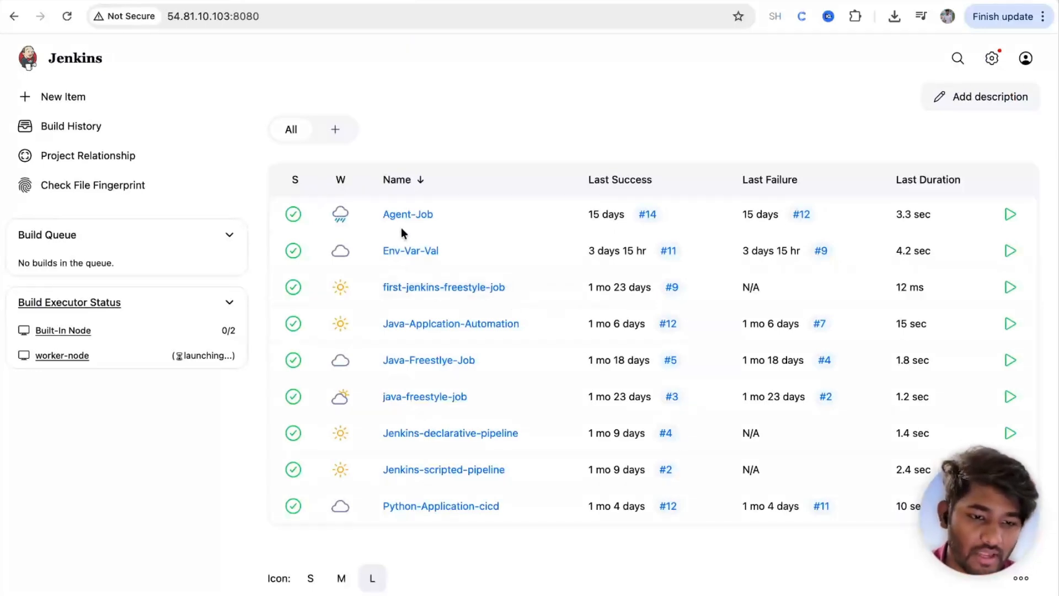
left_click(404, 254)
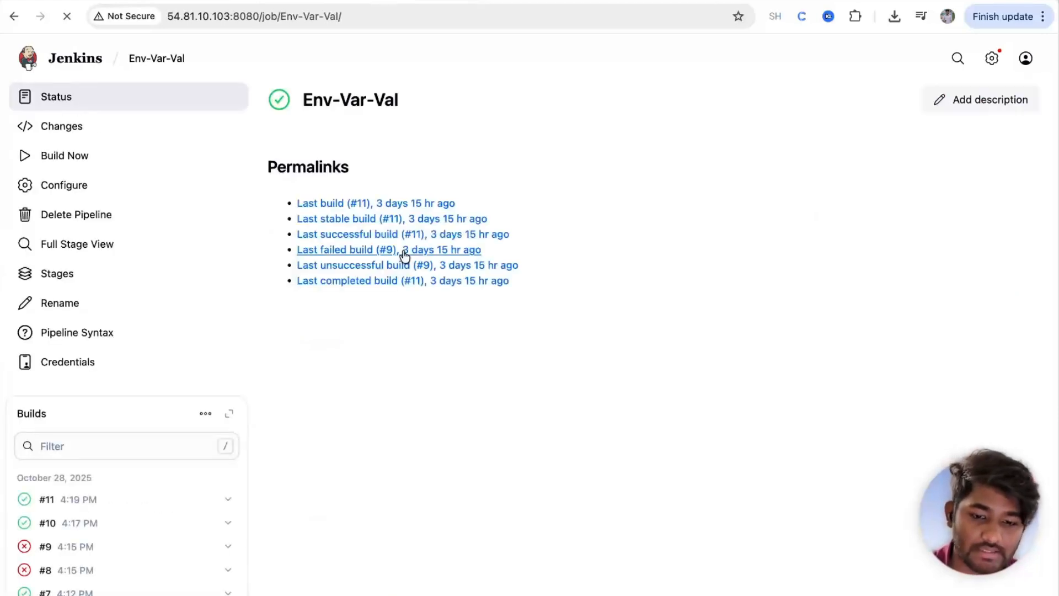
scroll(35, 319, "down", 10)
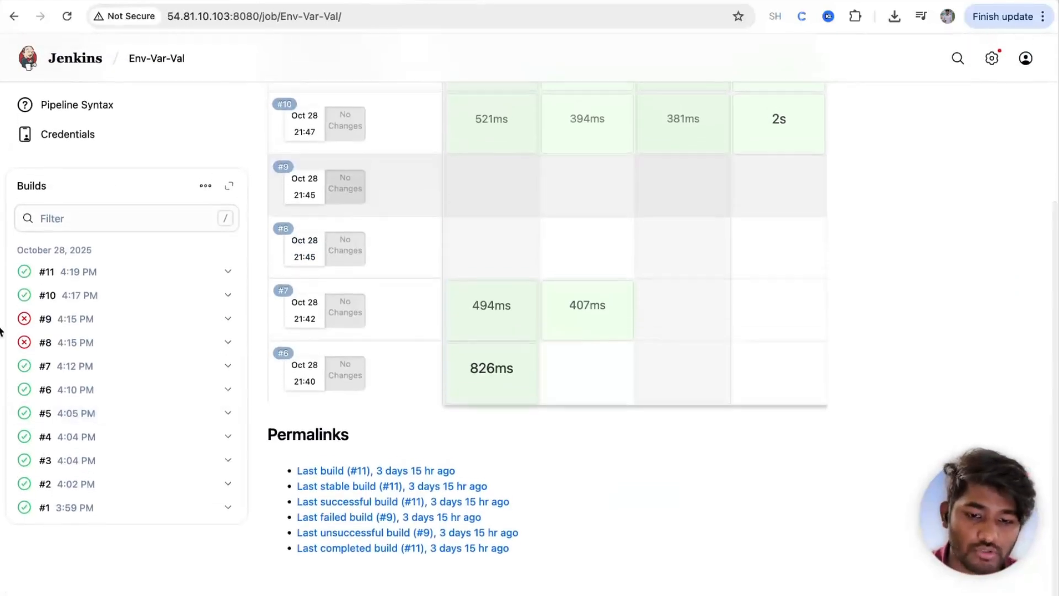
scroll(38, 325, "up", 10)
left_click(24, 503)
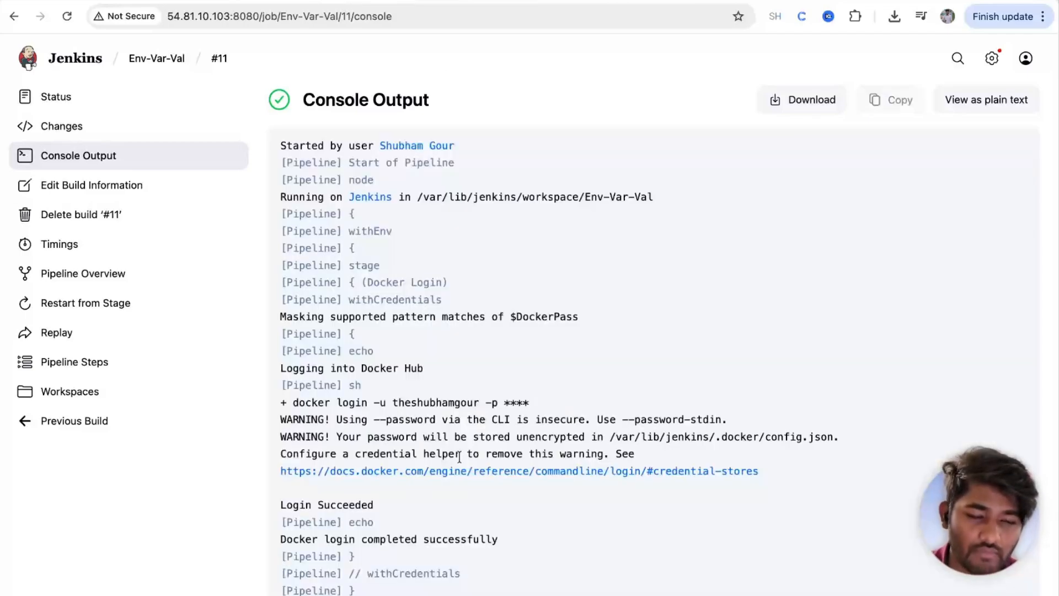
scroll(459, 456, "down", 20)
scroll(459, 456, "up", 20)
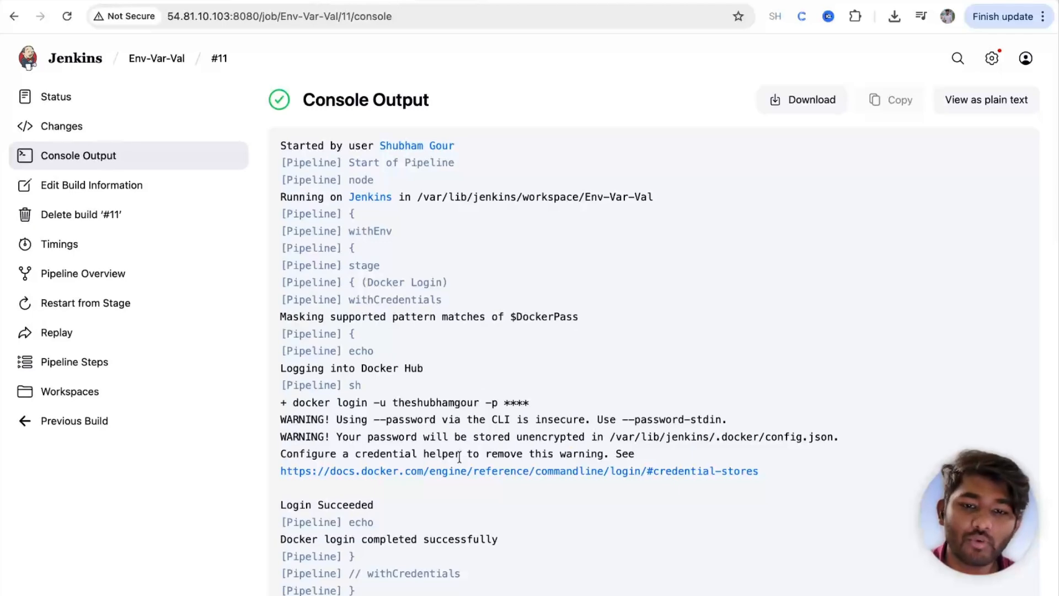
left_click(62, 61)
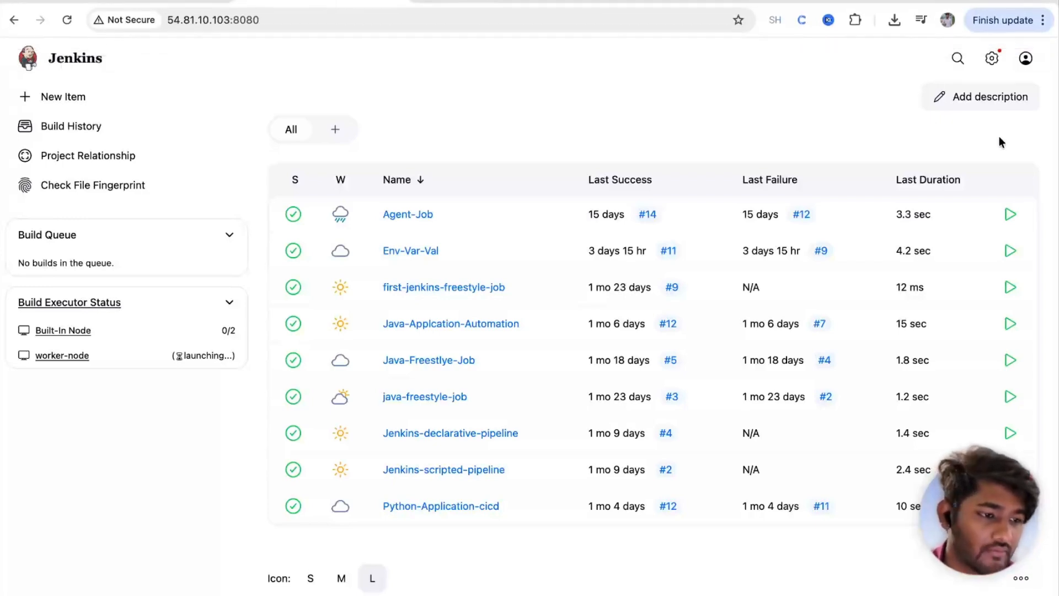
Step: Check the Users list in Manage Jenkins, then sign out of the new user's account
left_click(993, 58)
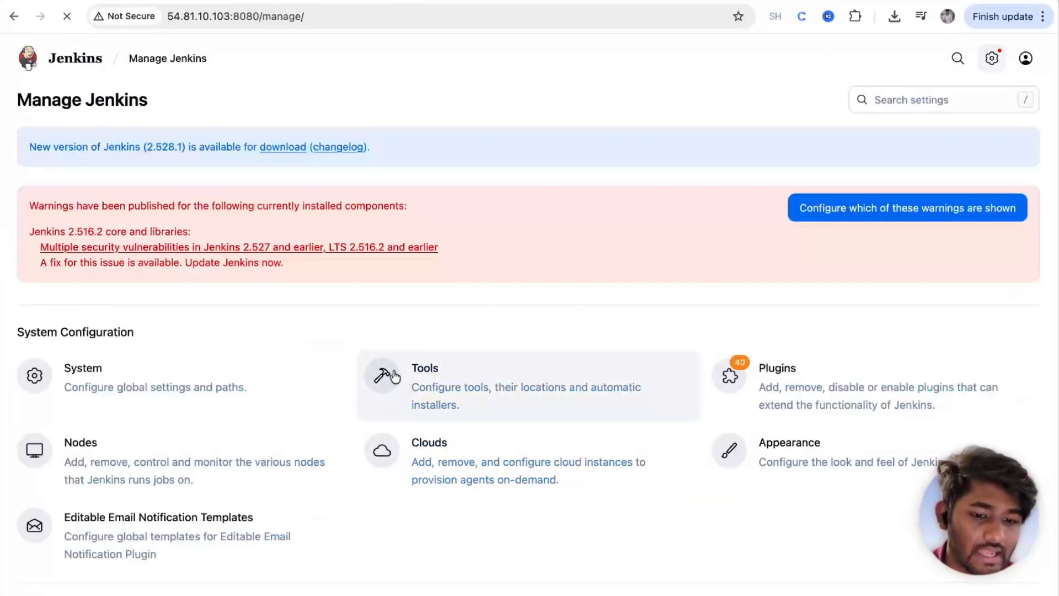
scroll(269, 458, "down", 3)
scroll(269, 458, "down", 3)
left_click(122, 493)
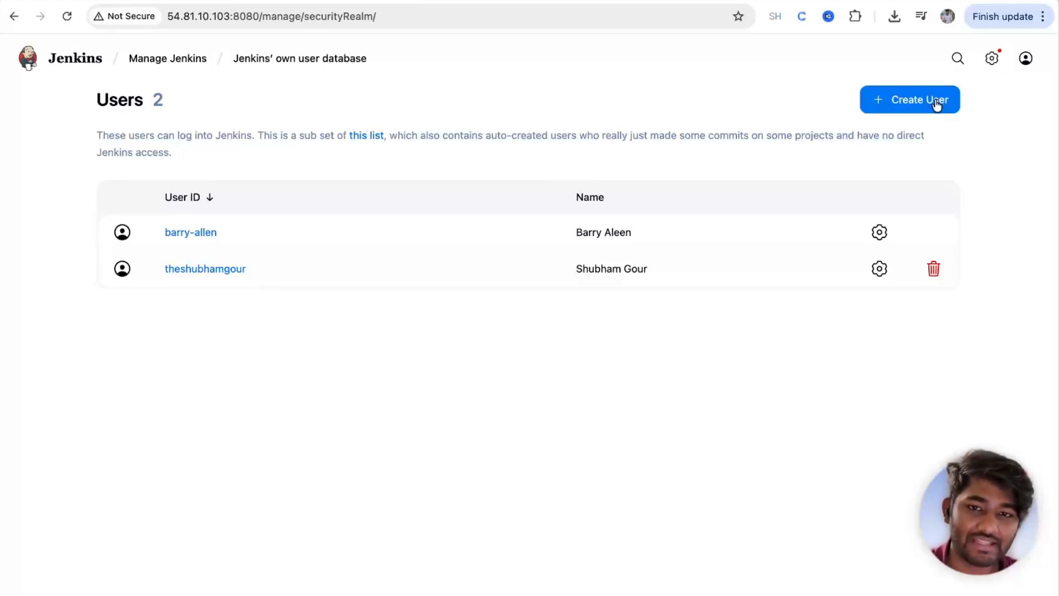
mouse_move(1026, 58)
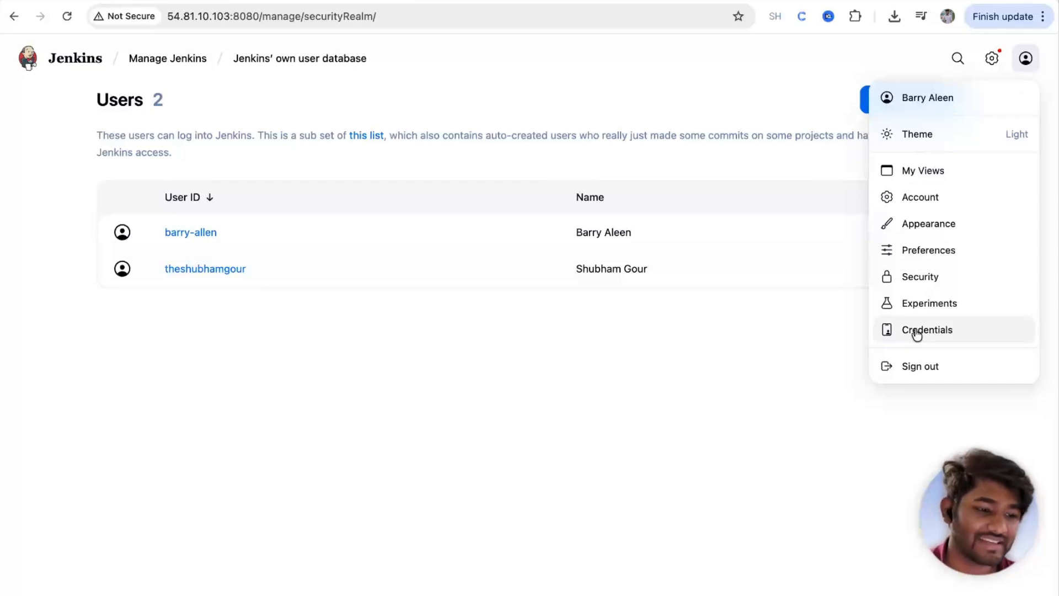
left_click(908, 366)
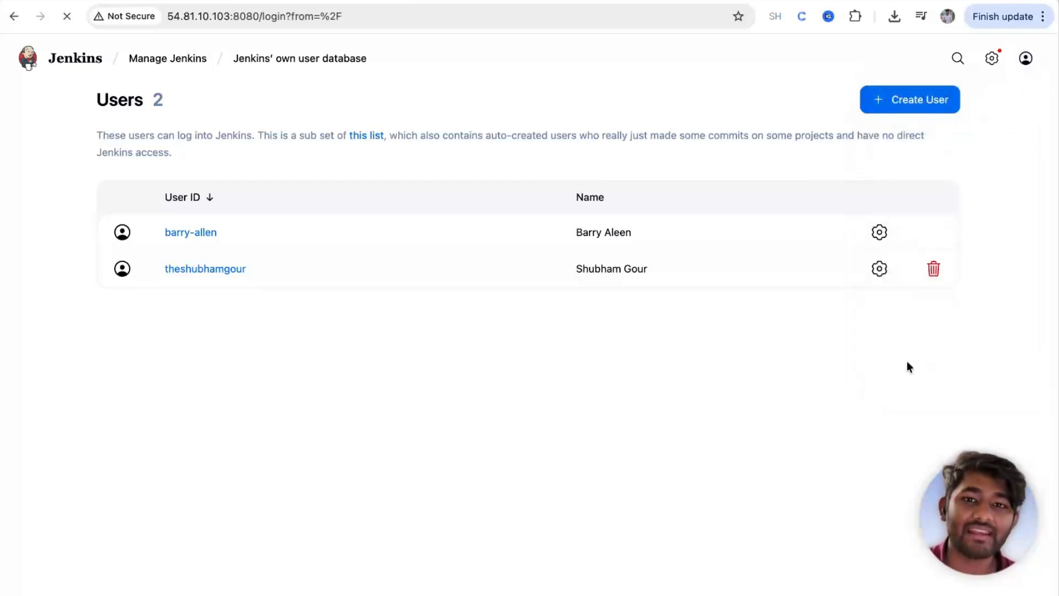
Step: Sign in with the administrator account, retrying after a mistyped username is rejected
type("theshubamgour")
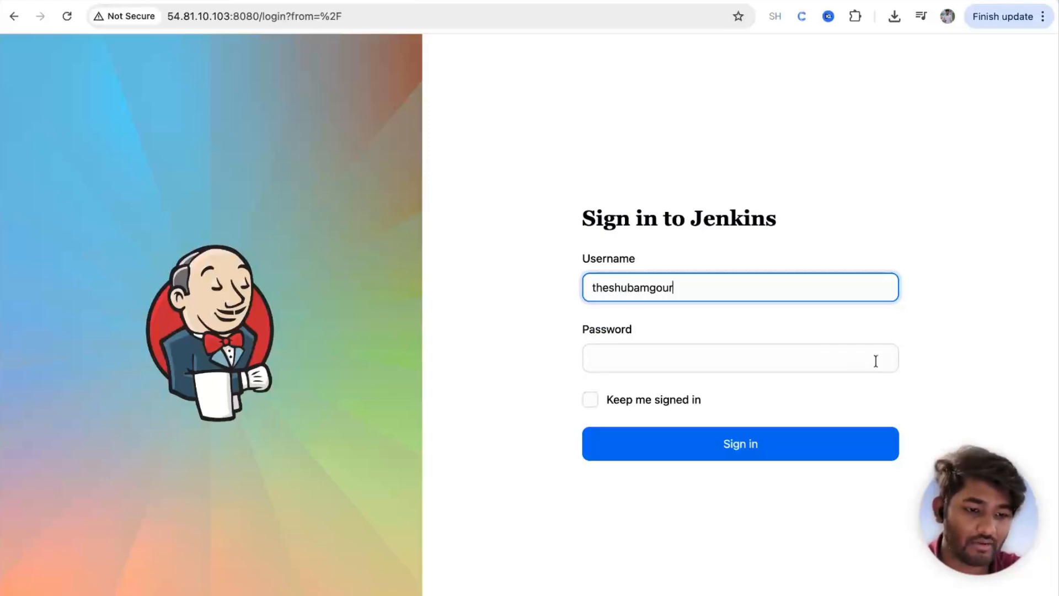
left_click(756, 362)
type("*********")
key("Return")
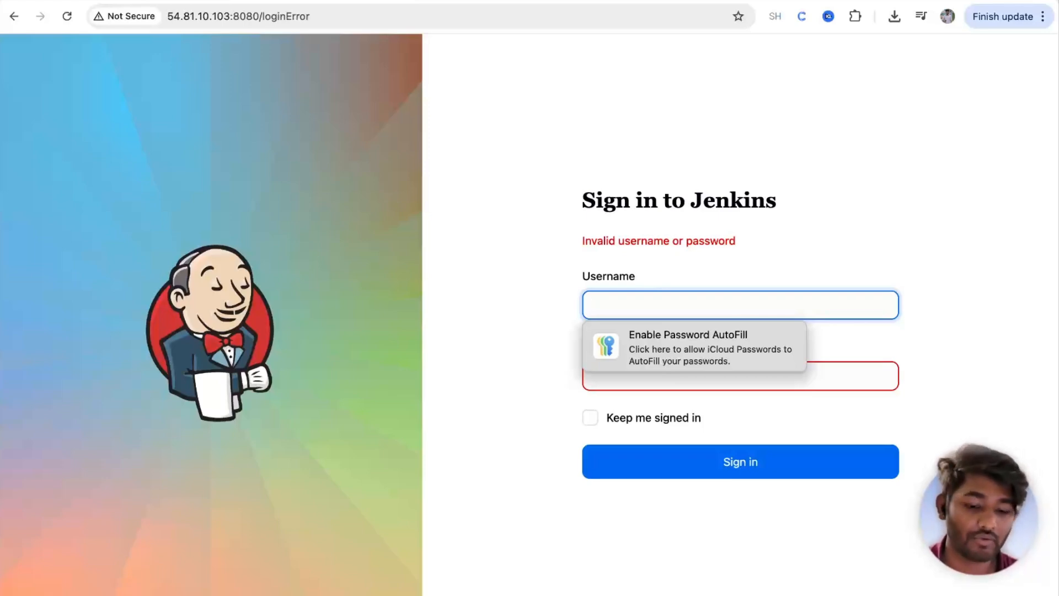
type("theshubhamgour")
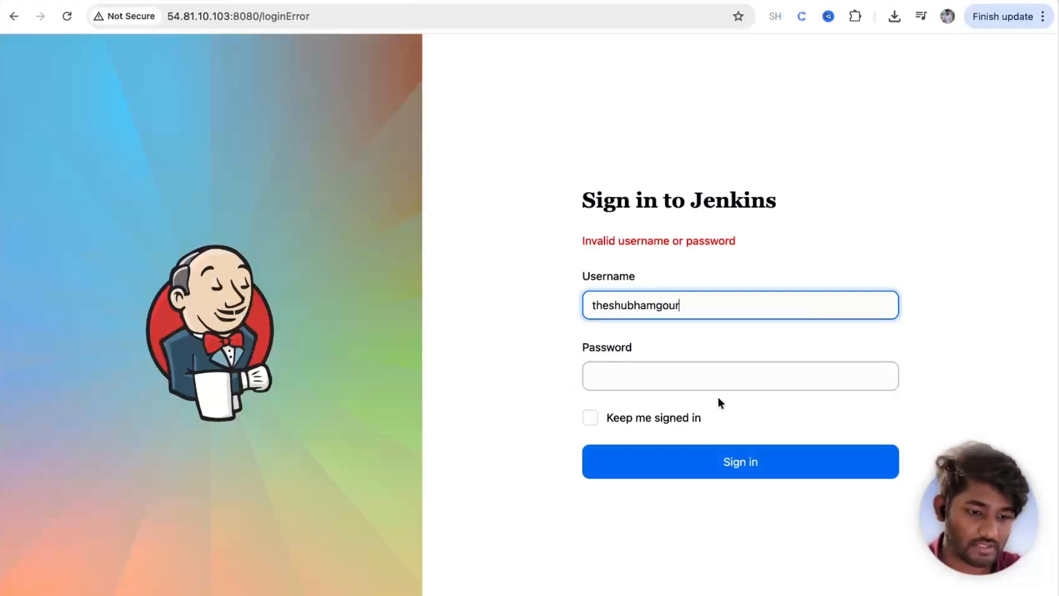
left_click(674, 381)
type("*********")
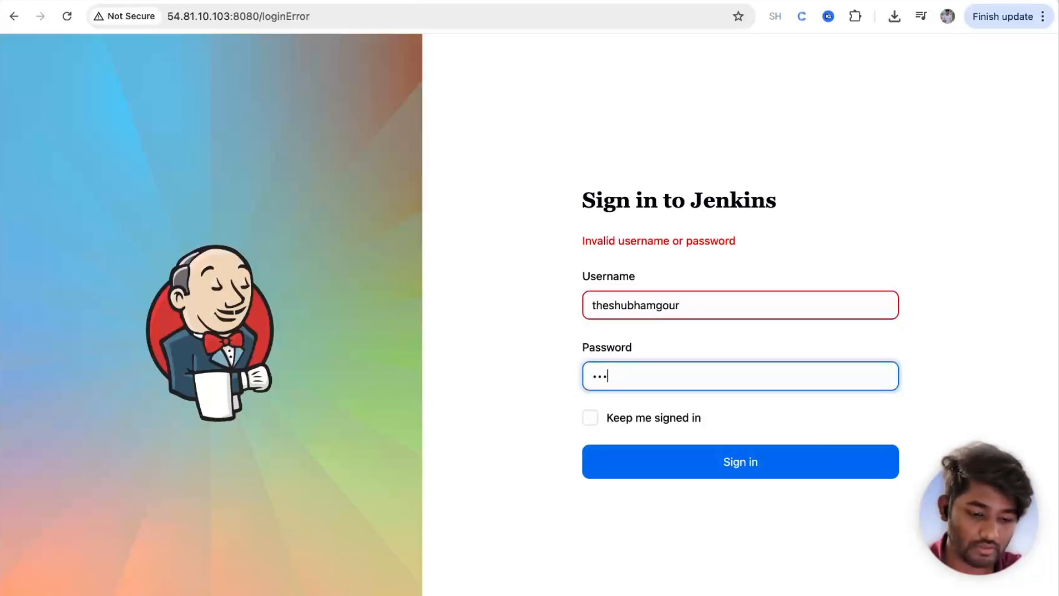
key("Return")
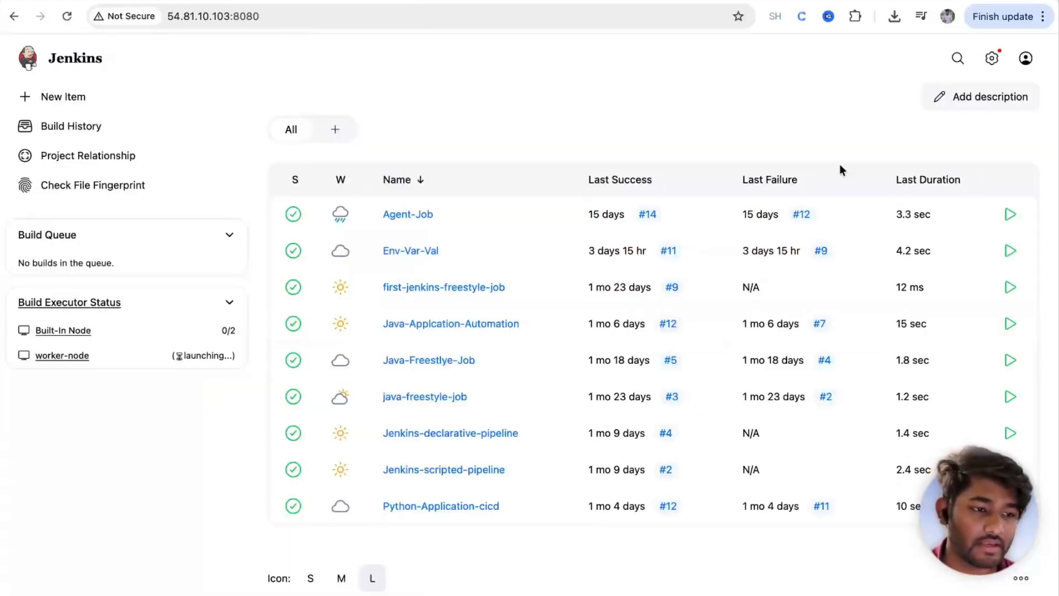
Step: Search available plugins for 'role', tick Role-based Authorization Strategy, and open its documentation page
left_click(994, 69)
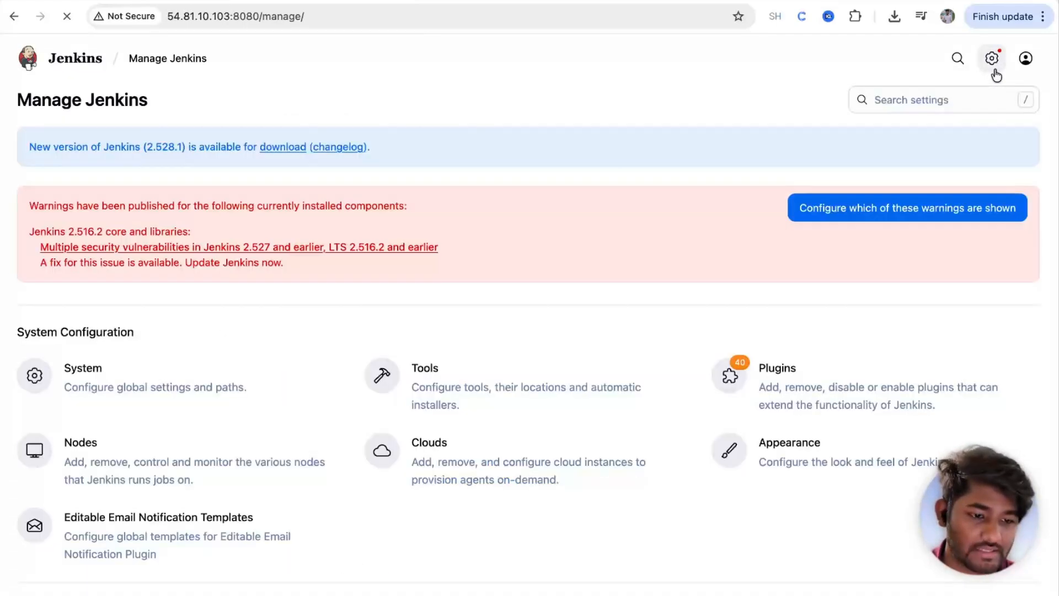
left_click(775, 401)
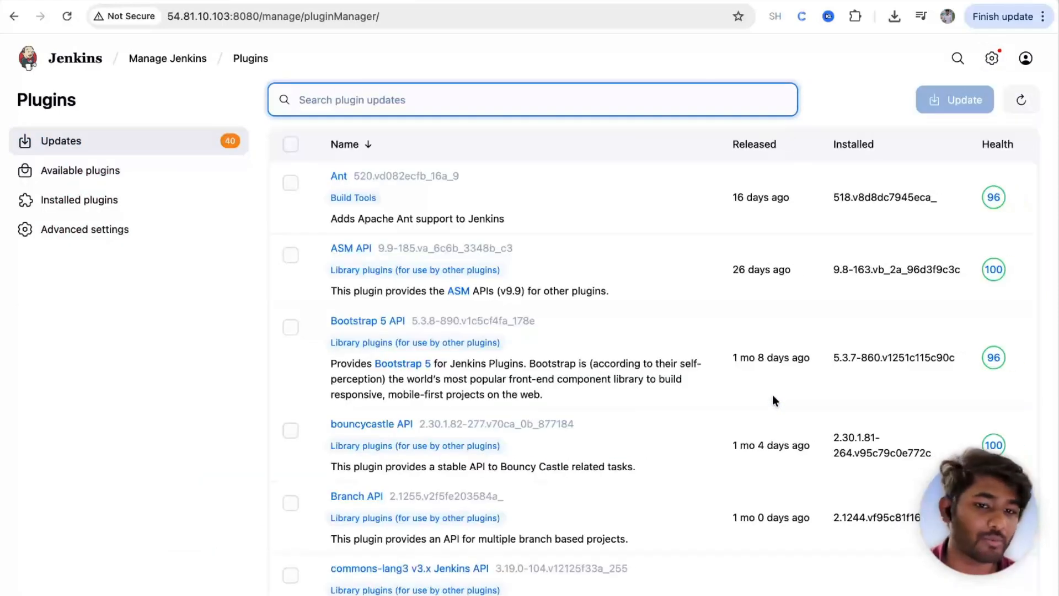
left_click(104, 169)
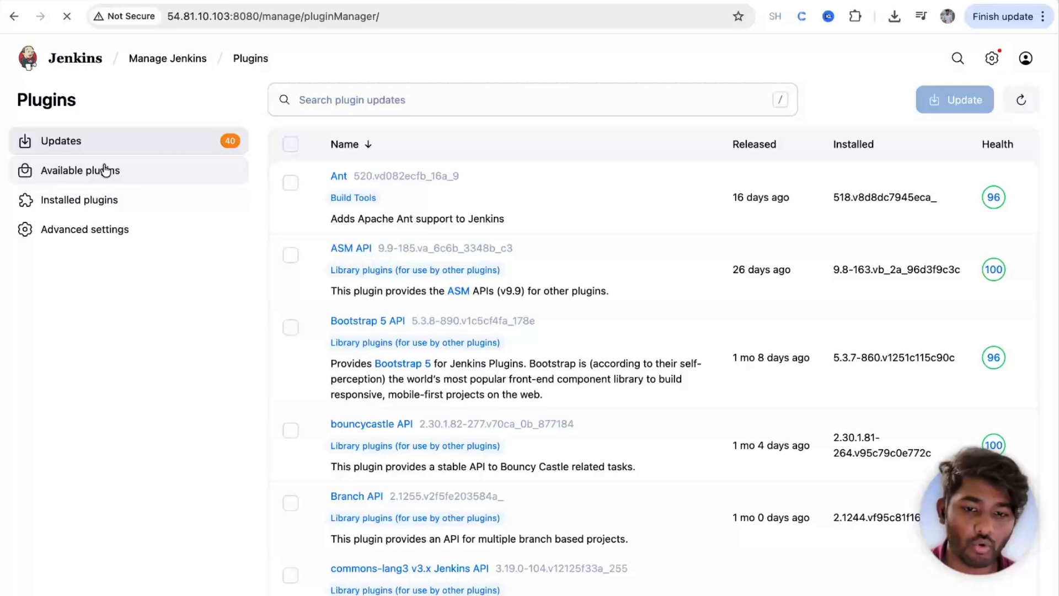
type("role")
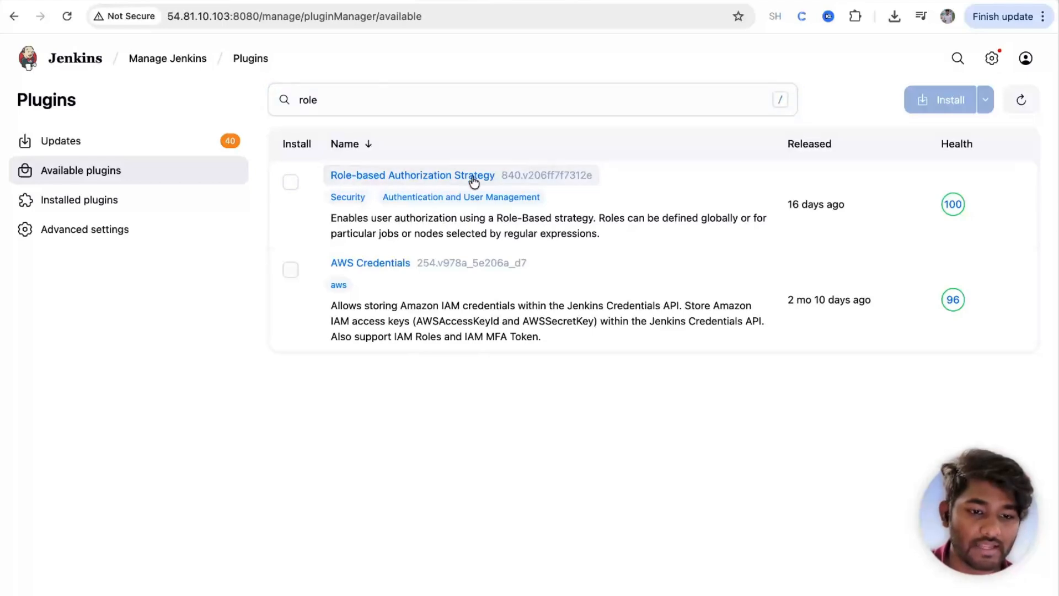
left_click(290, 182)
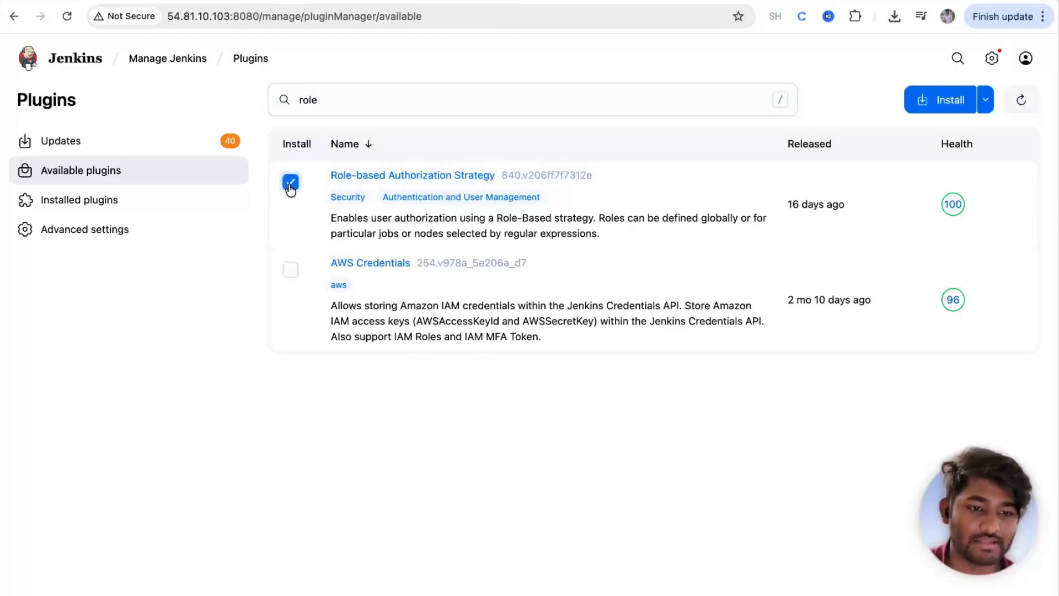
left_click(386, 175)
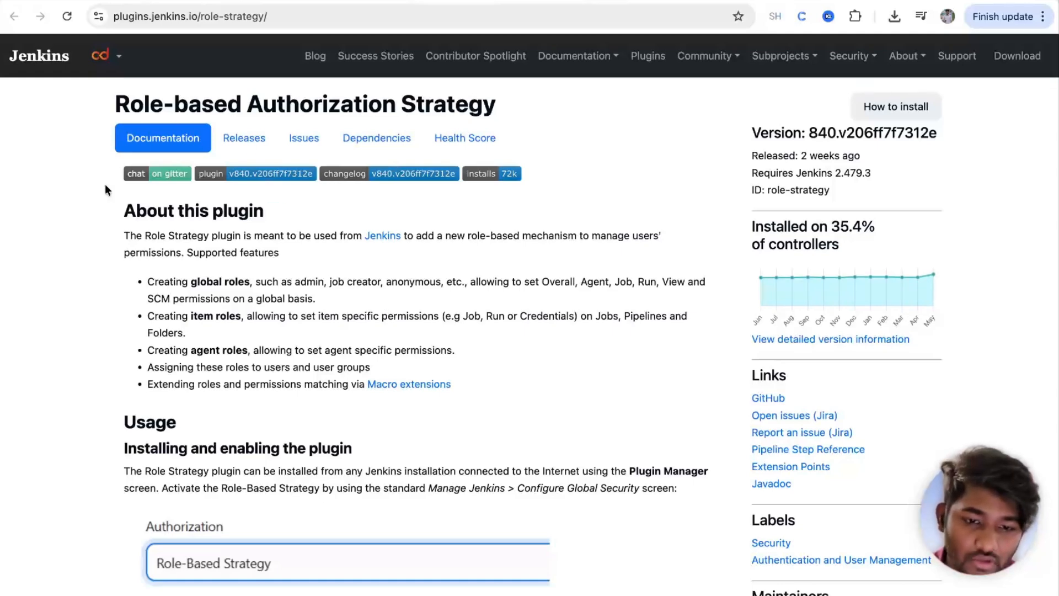
Step: Read through the Role-based Authorization Strategy documentation and enlarge the Assign Roles screenshot
left_click_drag(124, 236, 362, 395)
left_click(362, 395)
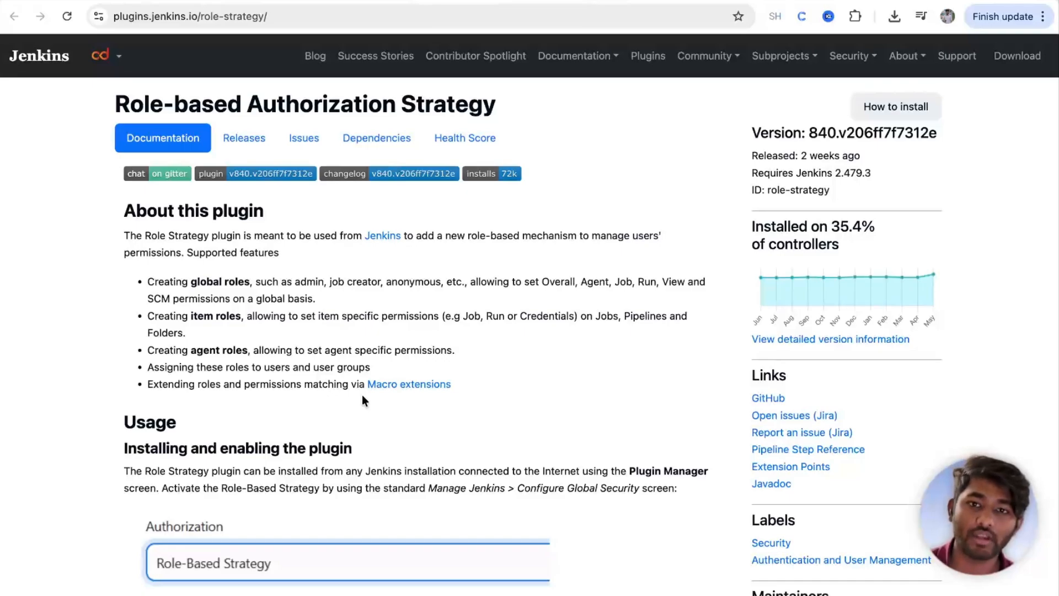
scroll(362, 395, "down", 20)
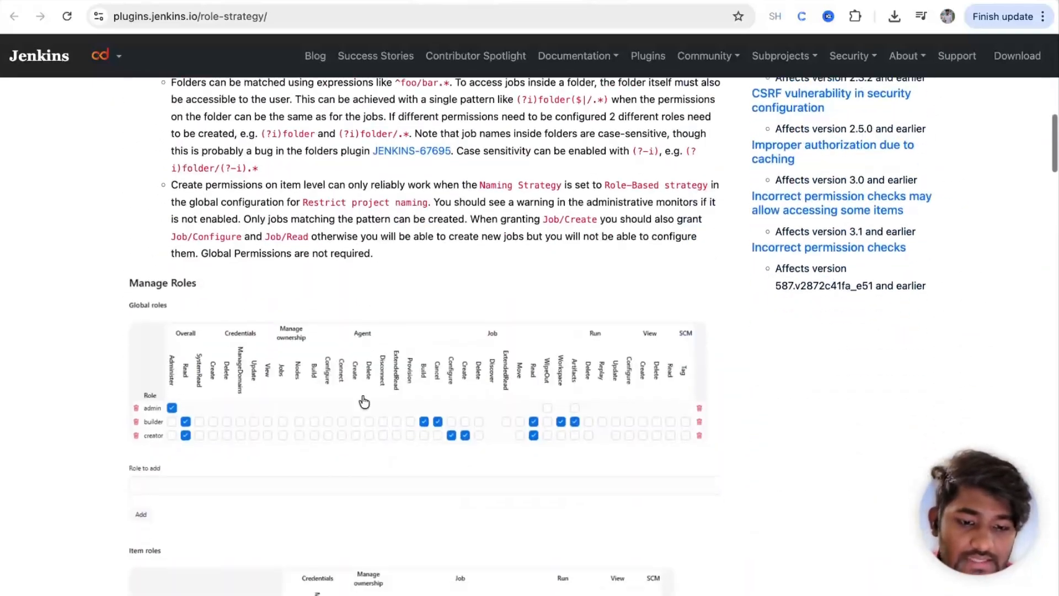
scroll(362, 395, "down", 20)
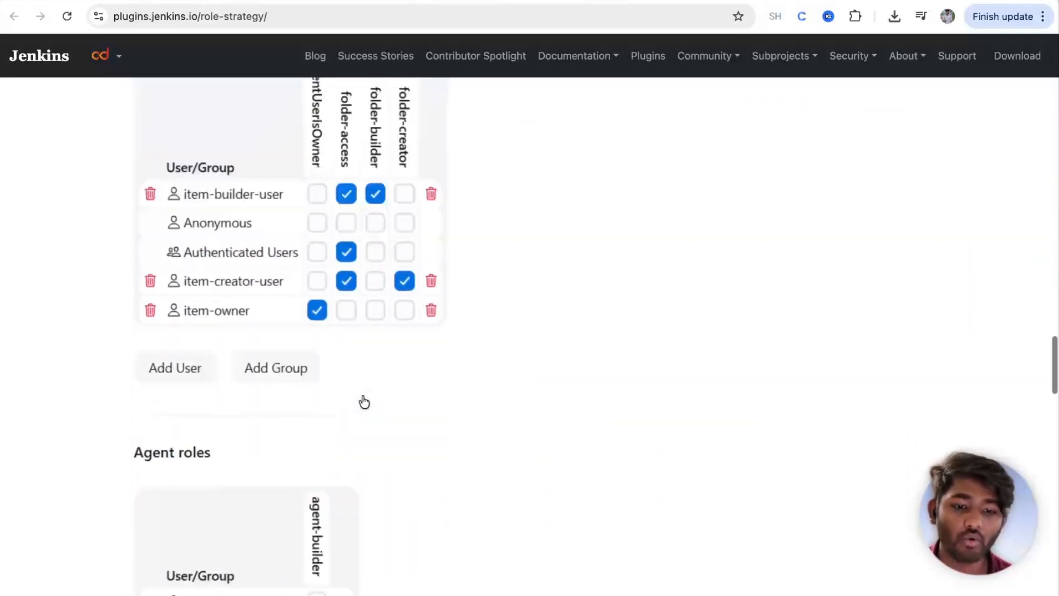
scroll(362, 396, "down", 20)
scroll(362, 395, "up", 20)
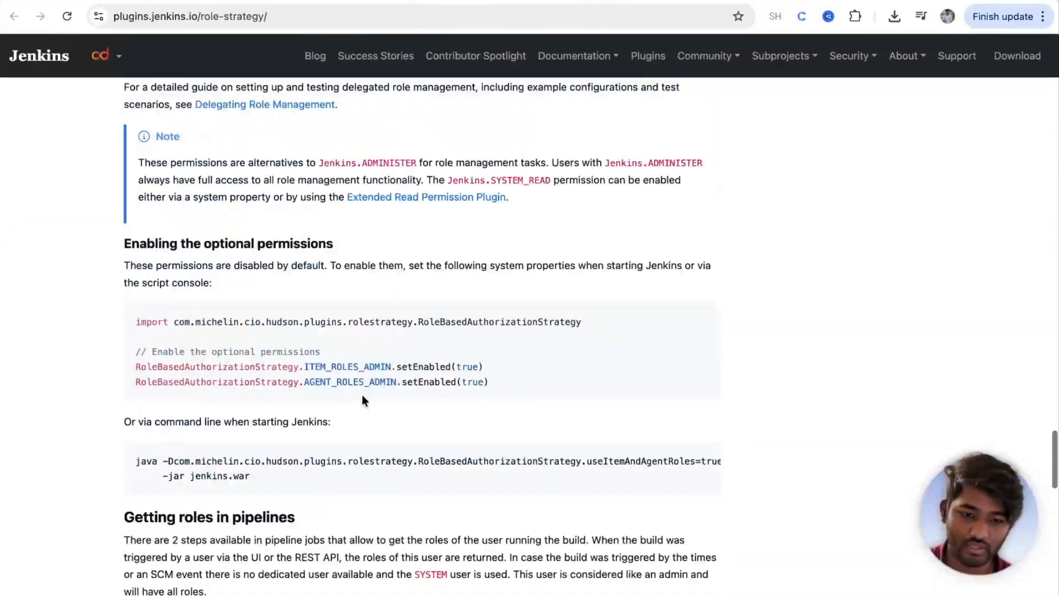
scroll(362, 395, "up", 1)
scroll(364, 402, "down", 12)
scroll(364, 403, "up", 1)
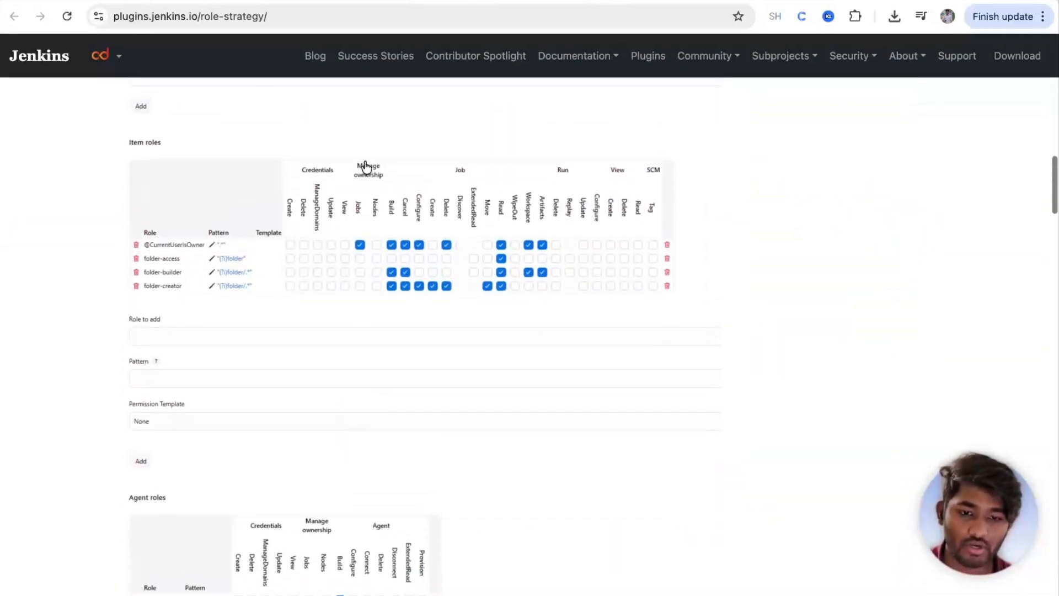
scroll(306, 272, "down", 2)
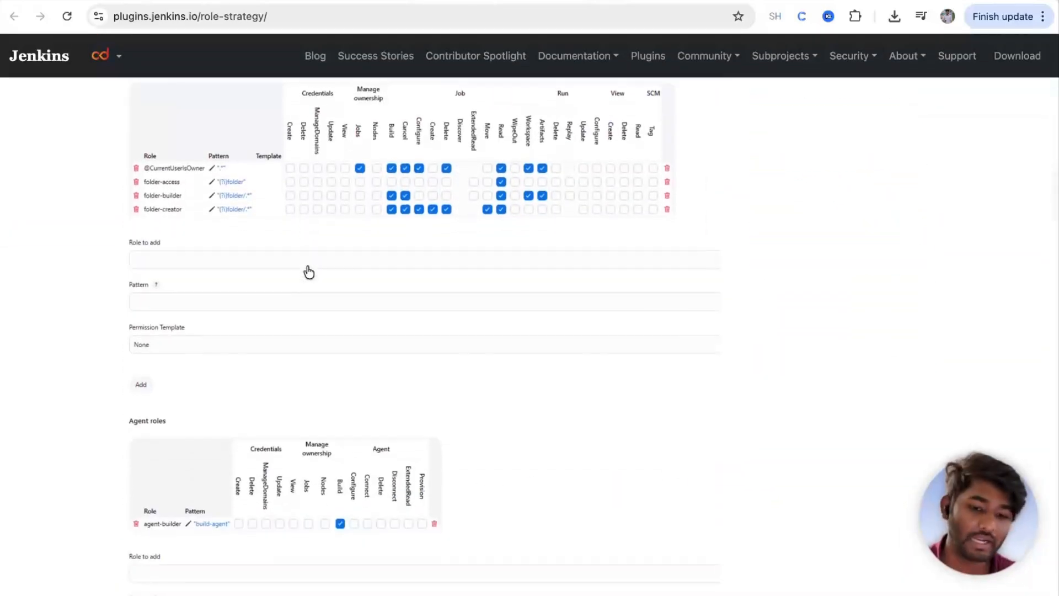
scroll(308, 271, "down", 3)
scroll(312, 373, "down", 4)
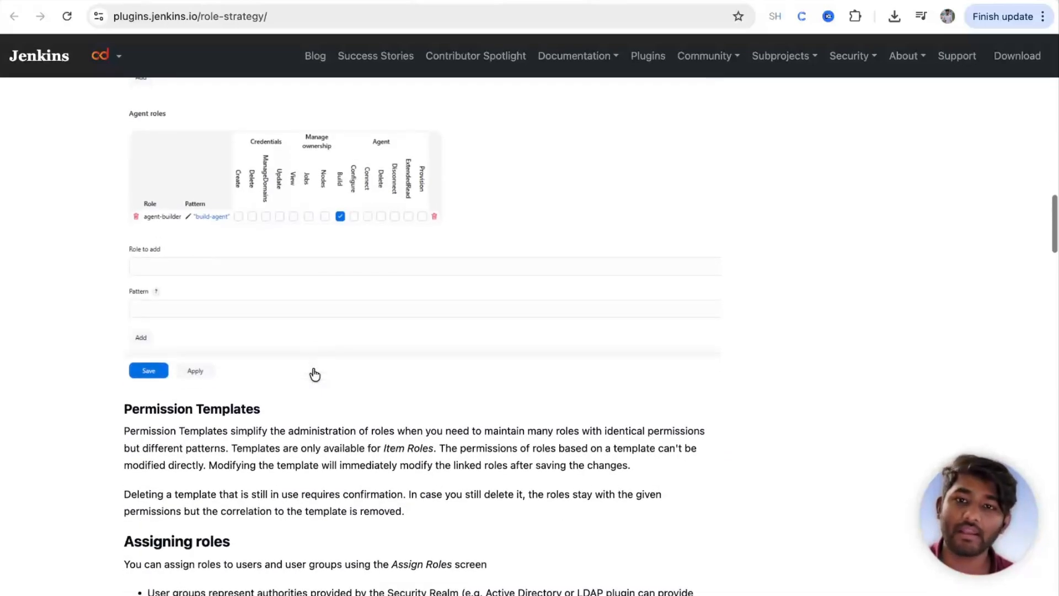
scroll(313, 370, "down", 18)
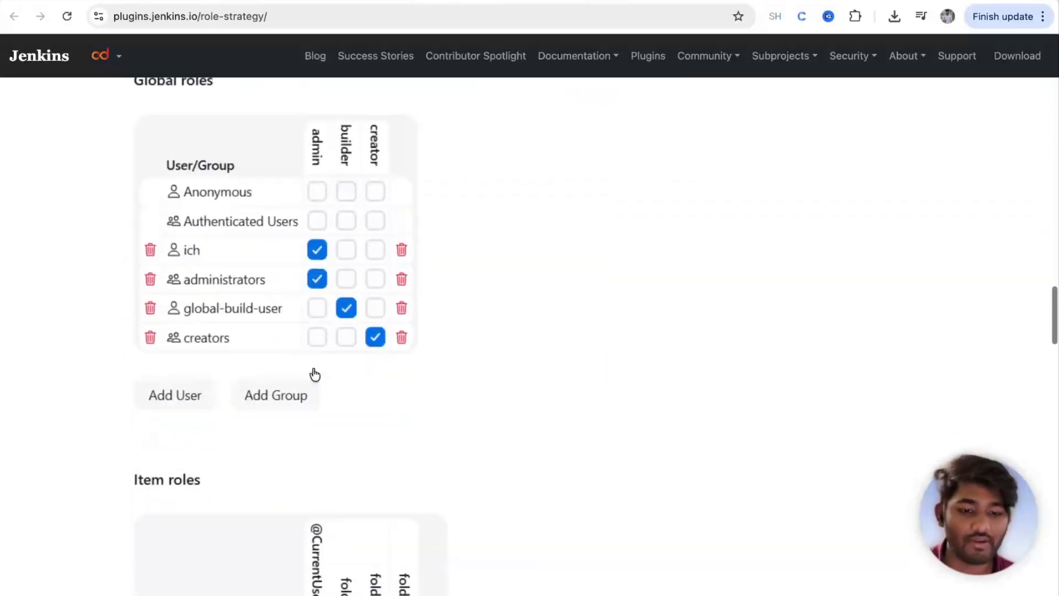
left_click(312, 368)
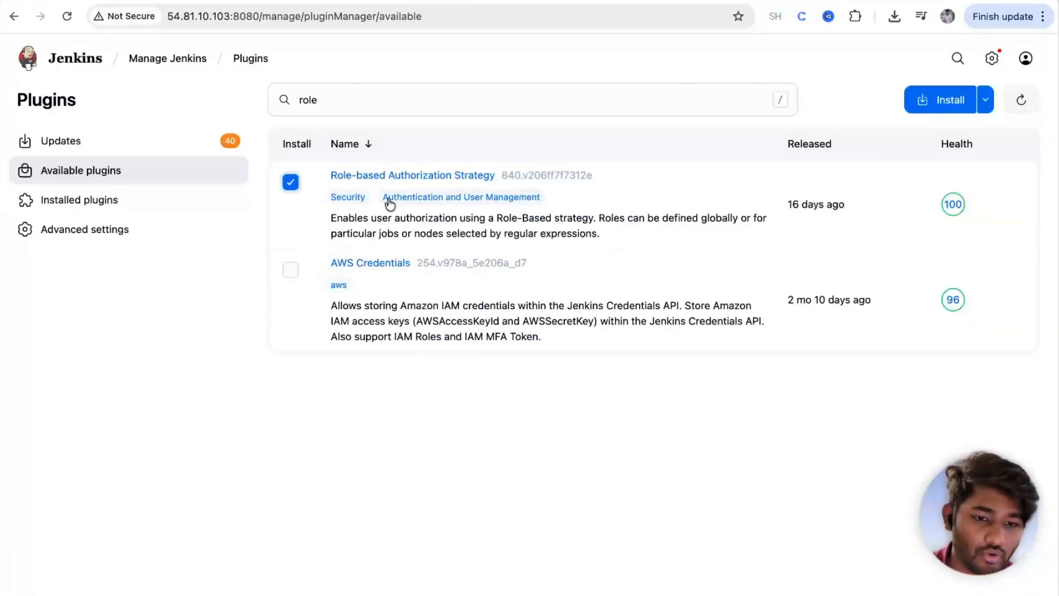
Step: Install the ticked Role-based Authorization Strategy plugin, restarting Jenkins when installation completes
left_click(374, 175)
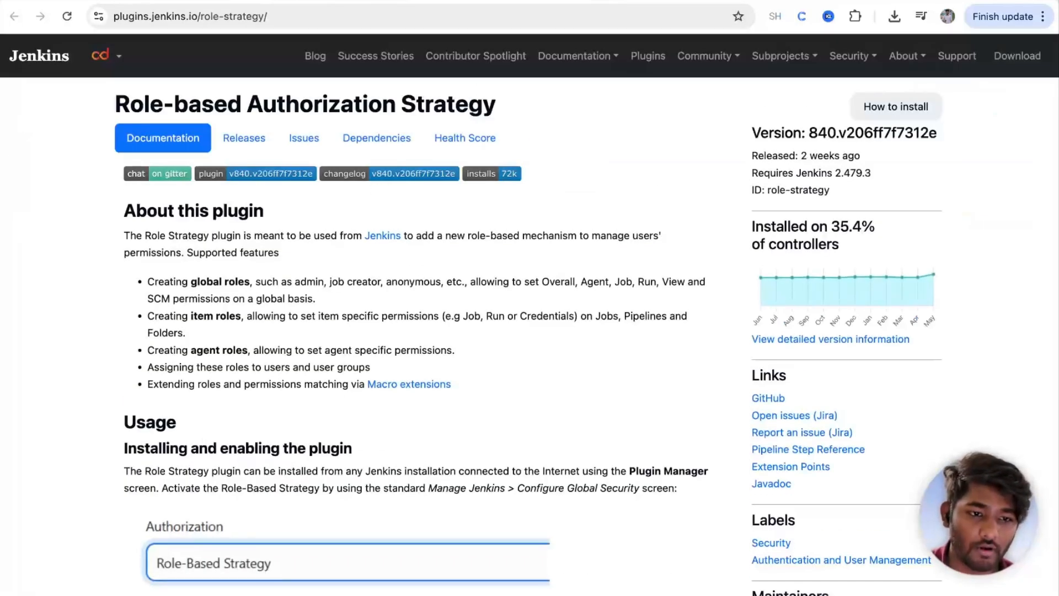
left_click(221, 1)
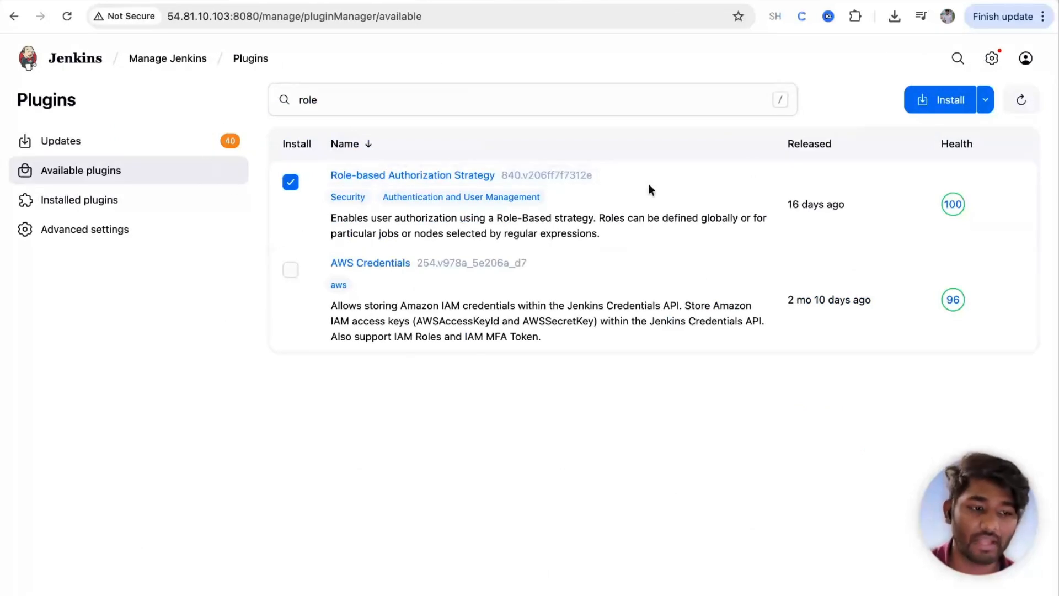
left_click(933, 101)
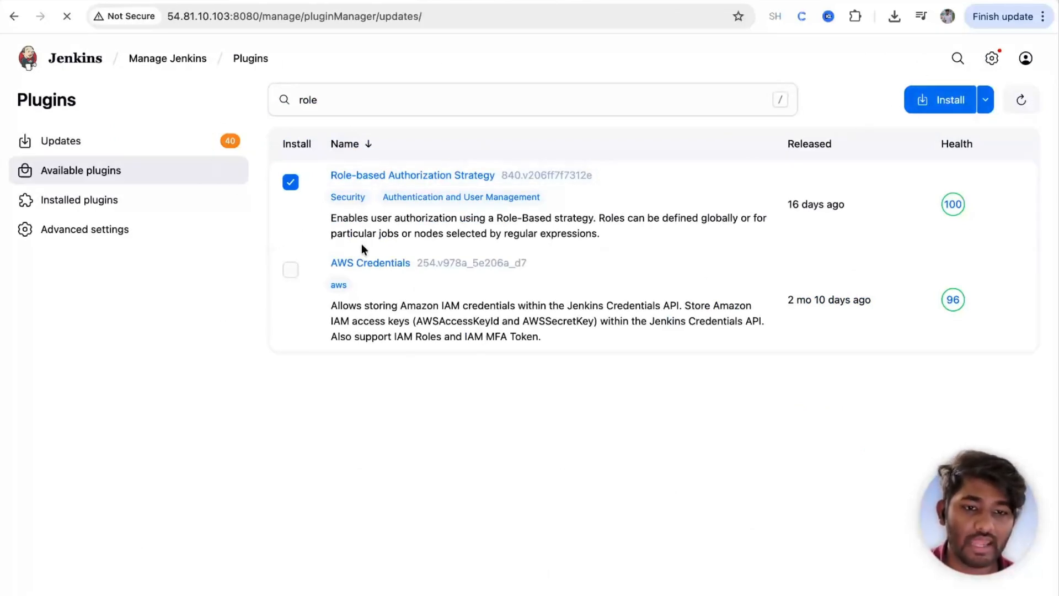
left_click(296, 326)
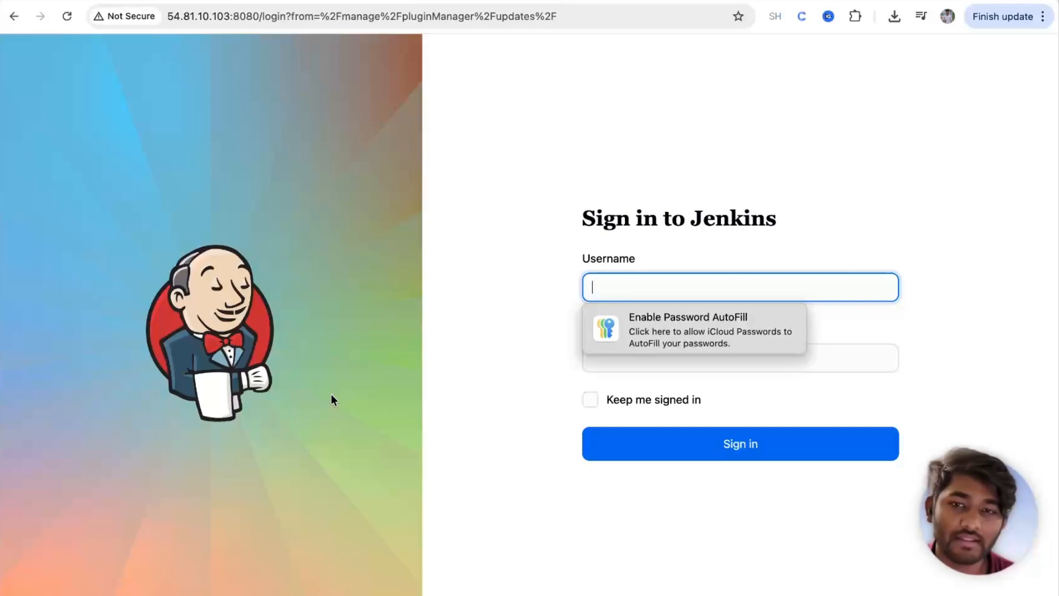
Step: Sign back in with the administrator account
type("theshubh")
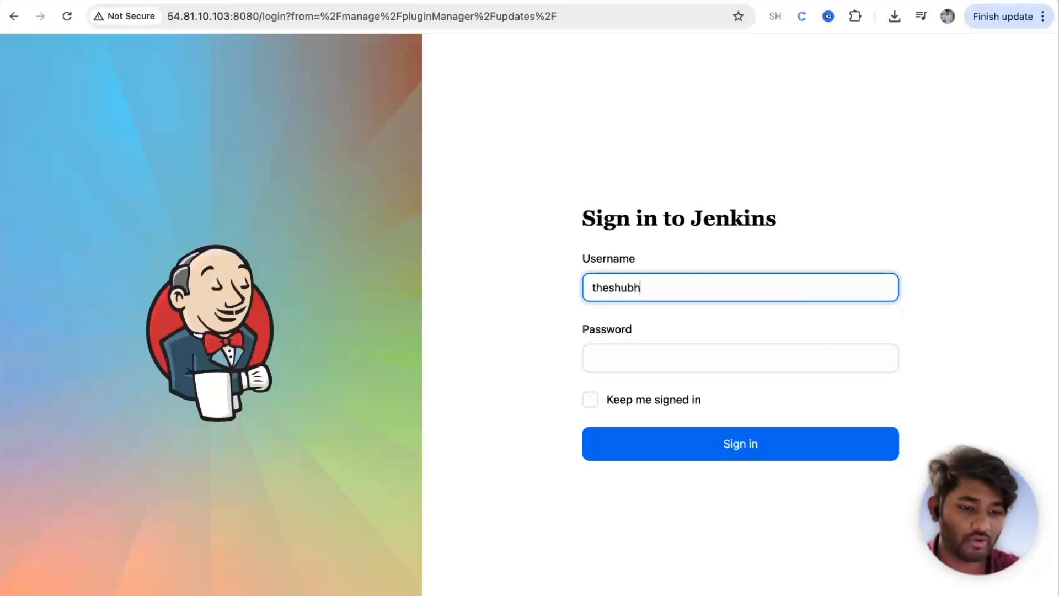
type("amgour")
left_click(636, 355)
type("•••••••••")
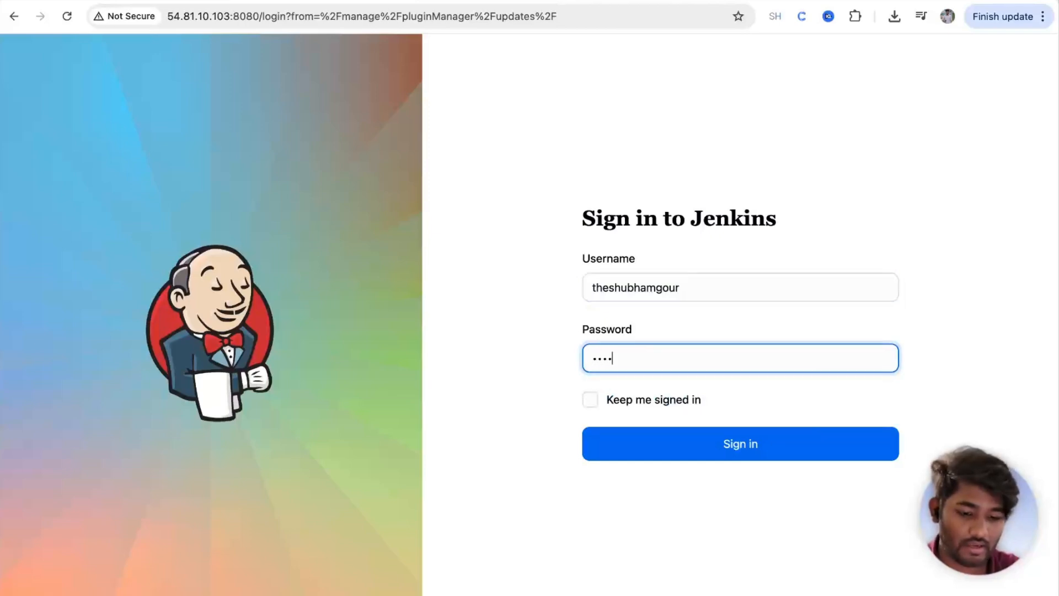
key("Return")
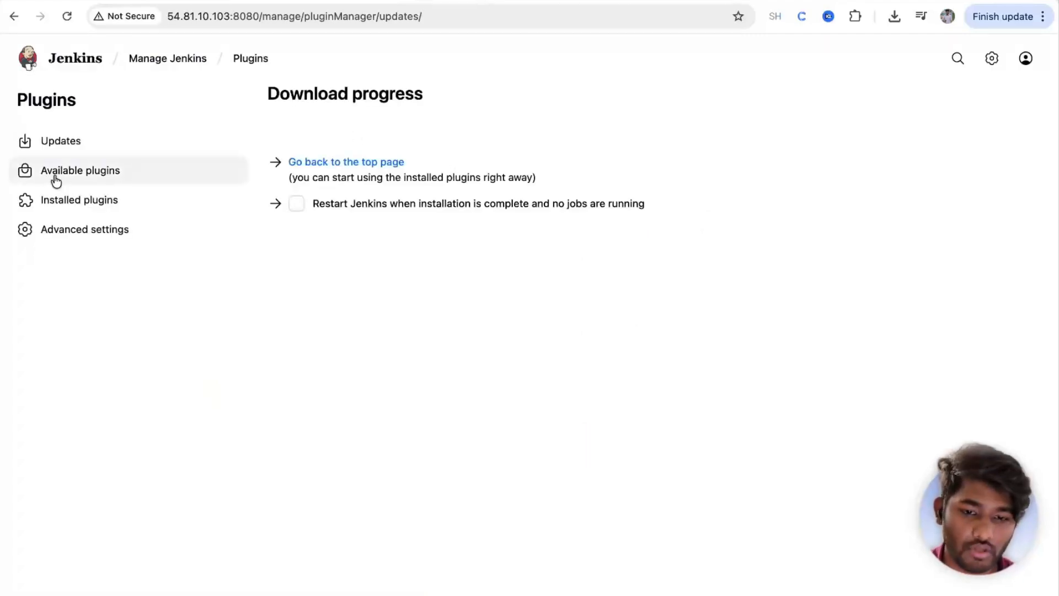
Step: Search installed plugins for 'role' to confirm the strategy plugin is enabled, then return to Manage Jenkins
left_click(82, 165)
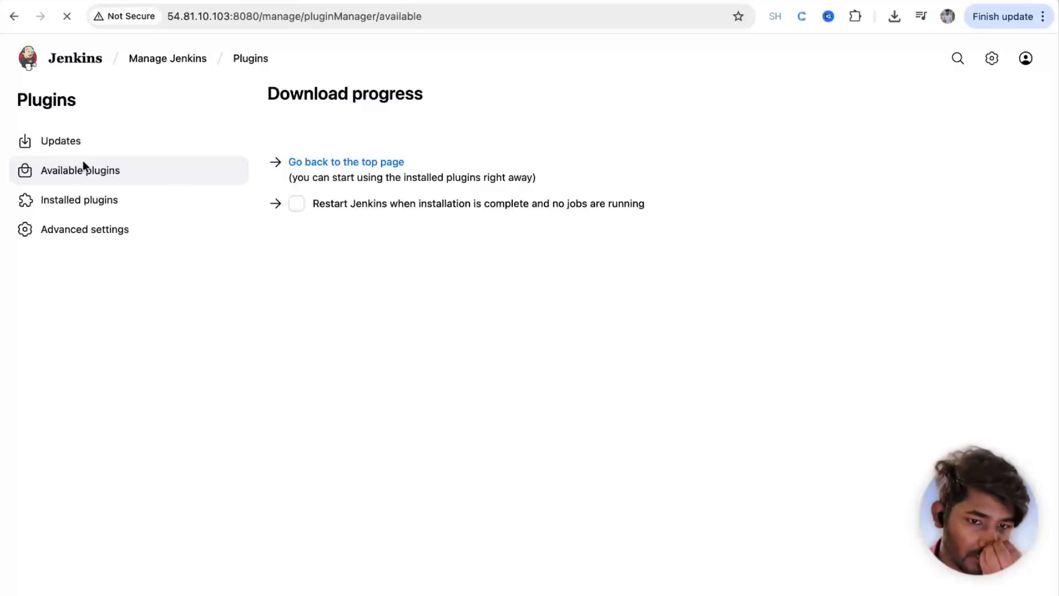
type("role")
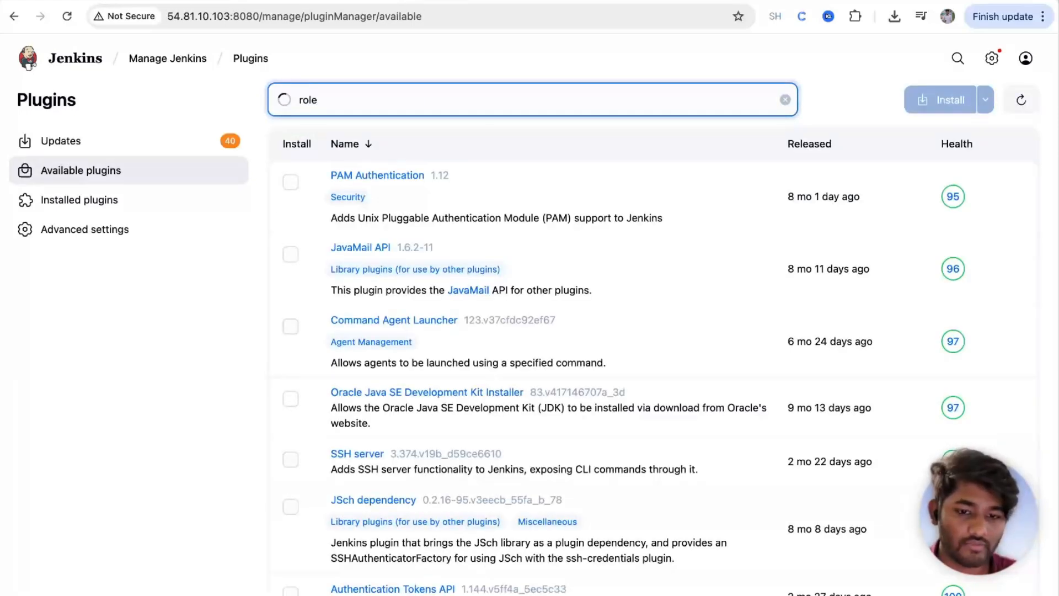
left_click(125, 196)
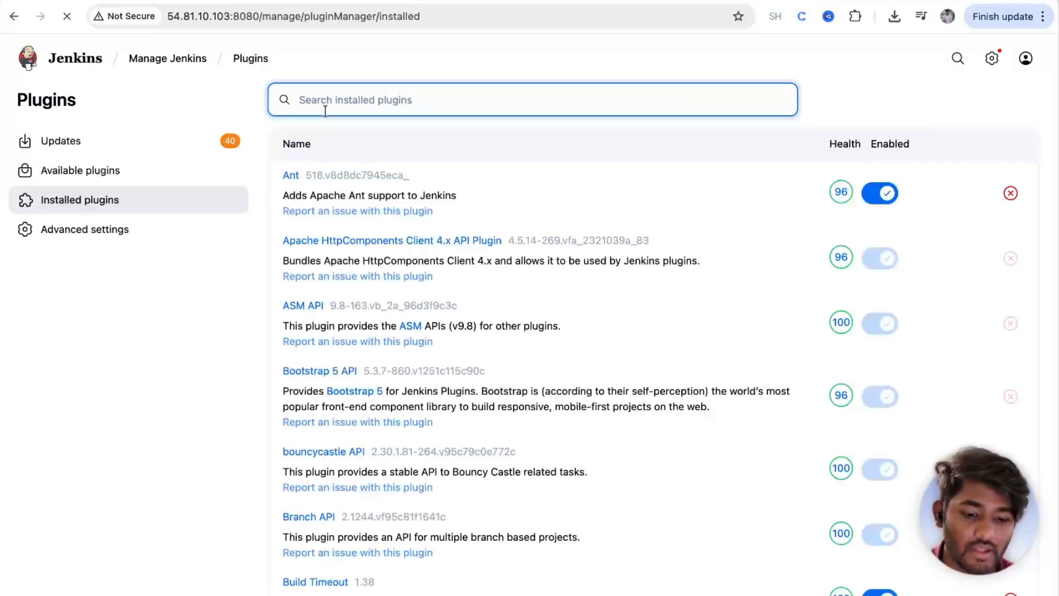
type("role")
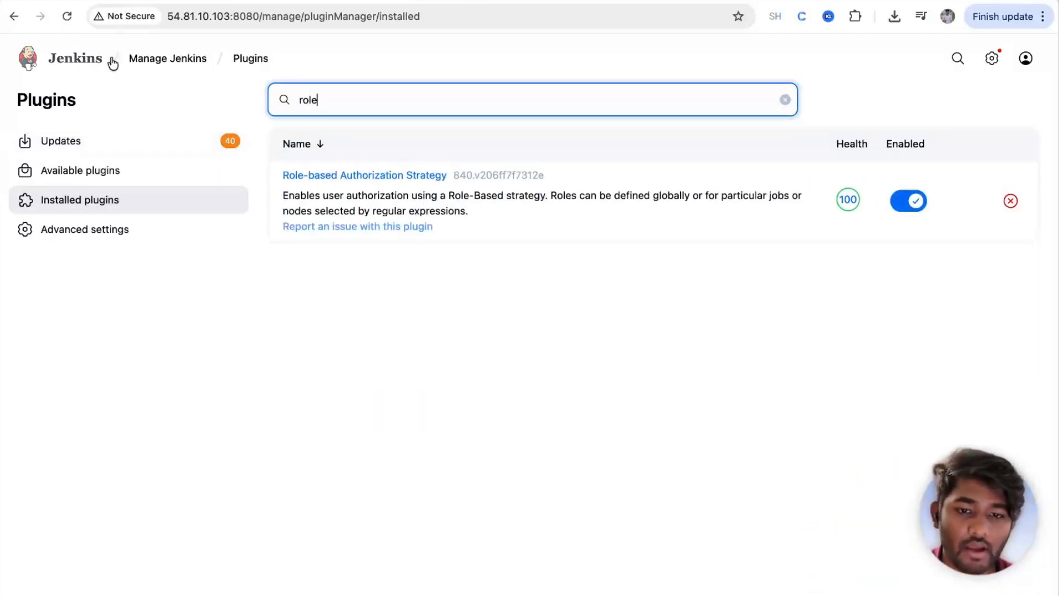
left_click(138, 62)
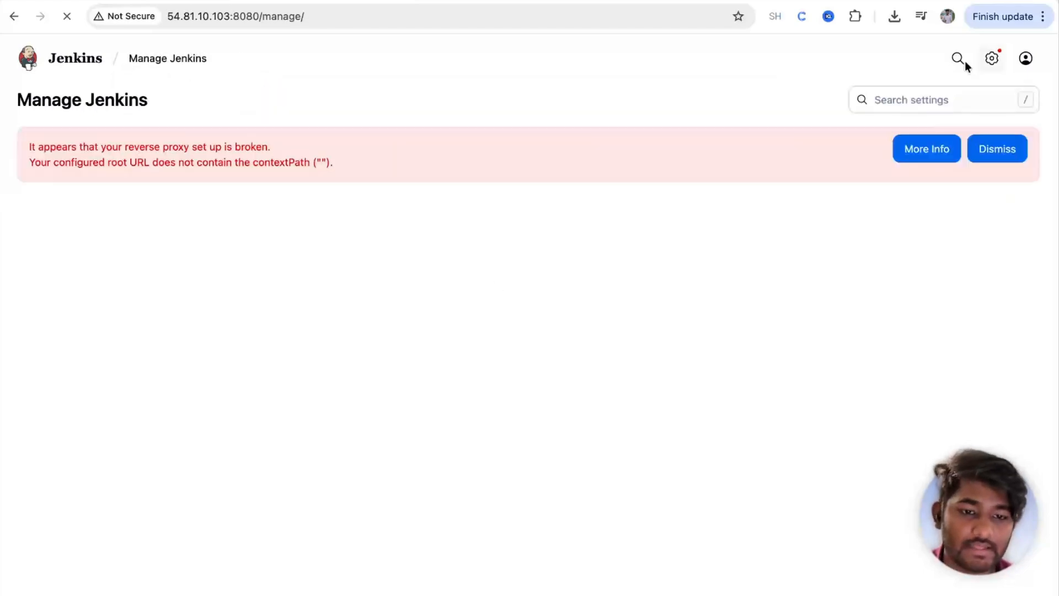
Step: Set Authorization to Role-Based Strategy in the global security settings and save
scroll(364, 445, "down", 5)
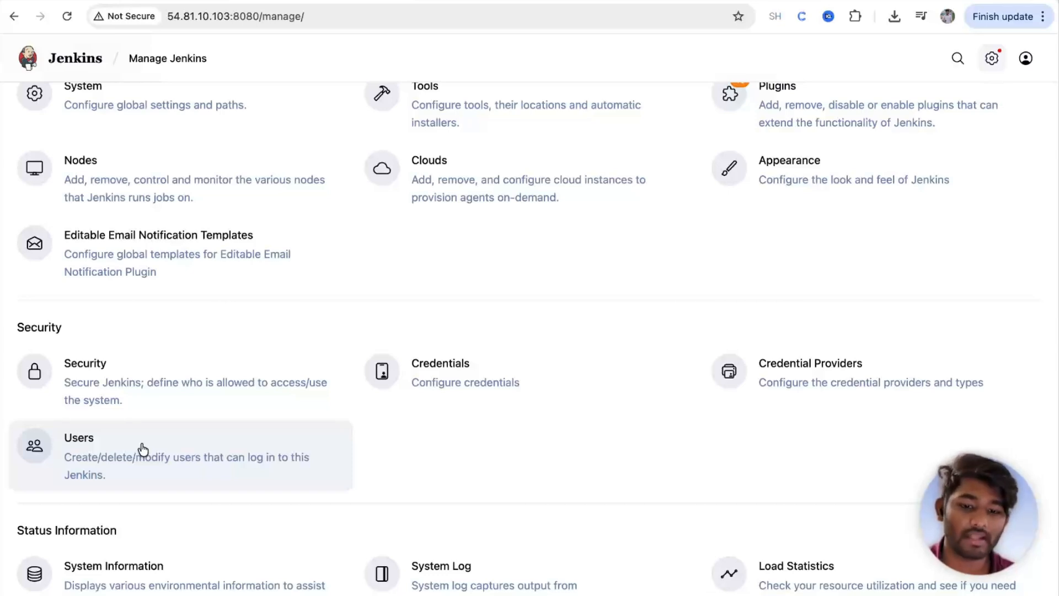
left_click(168, 401)
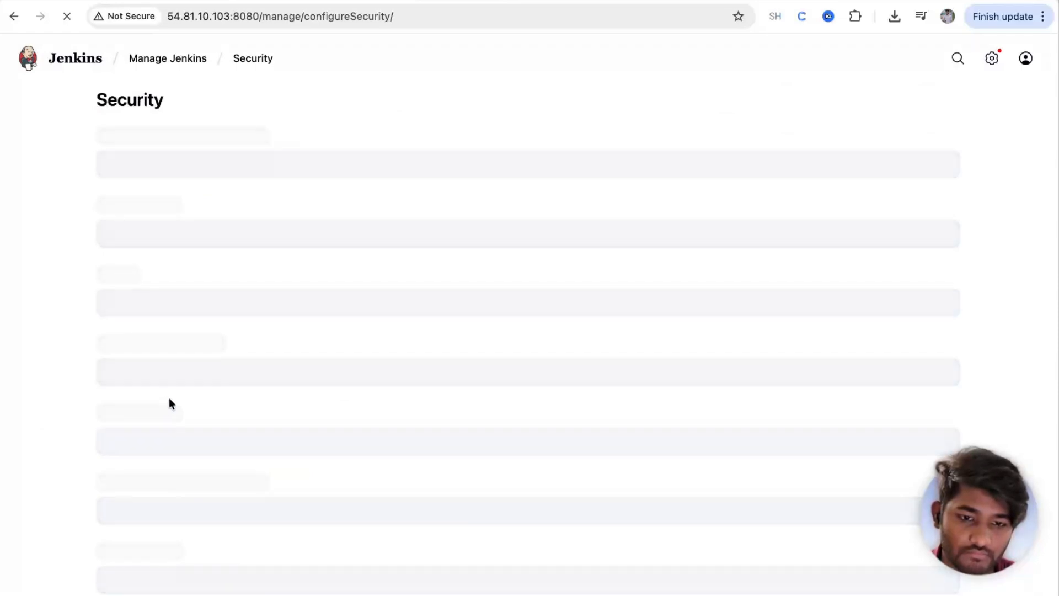
scroll(278, 265, "down", 1)
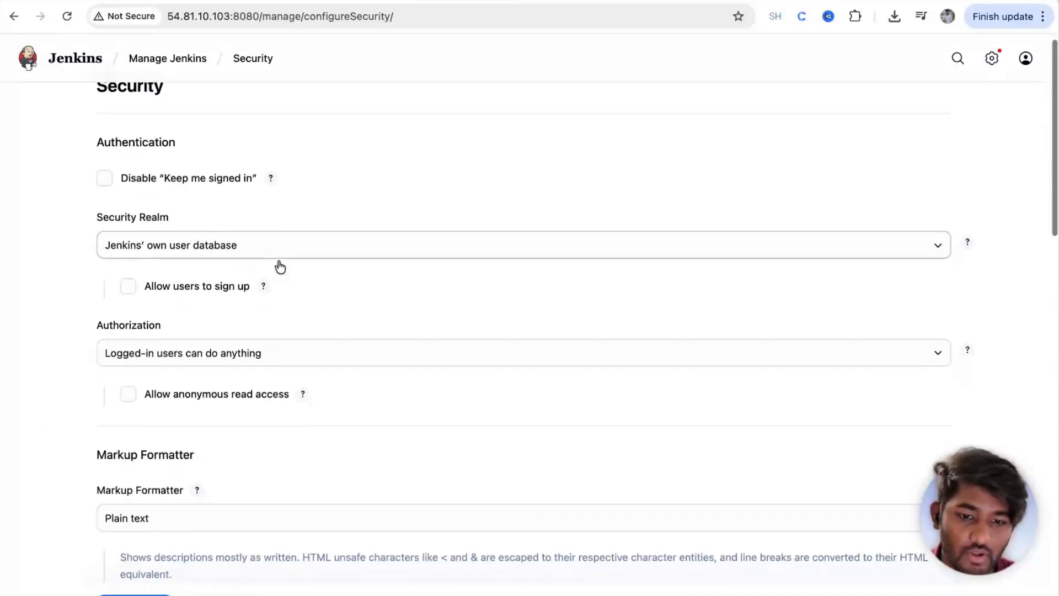
left_click(211, 352)
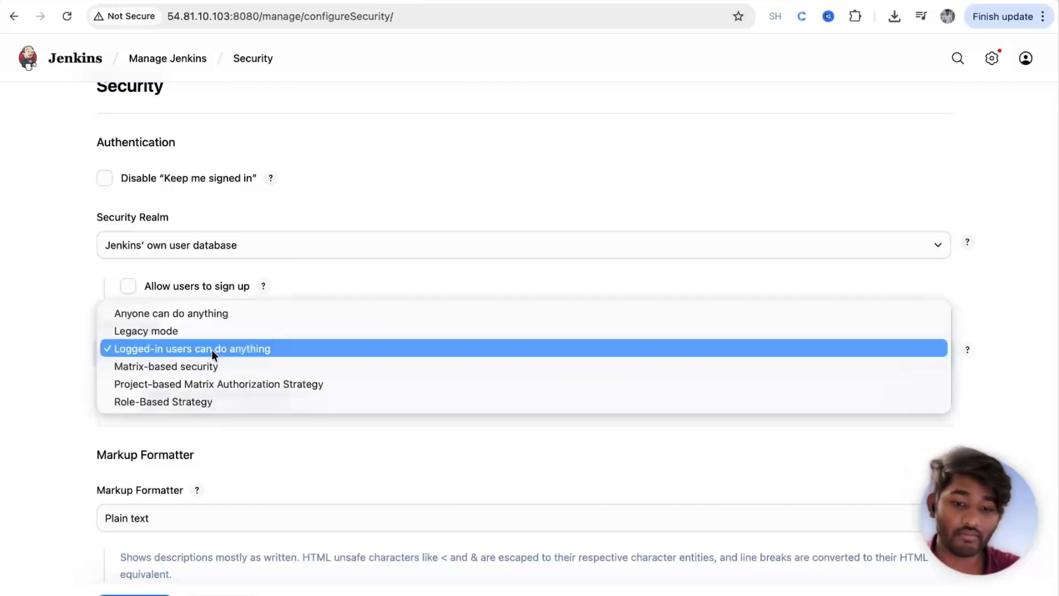
left_click(4, 318)
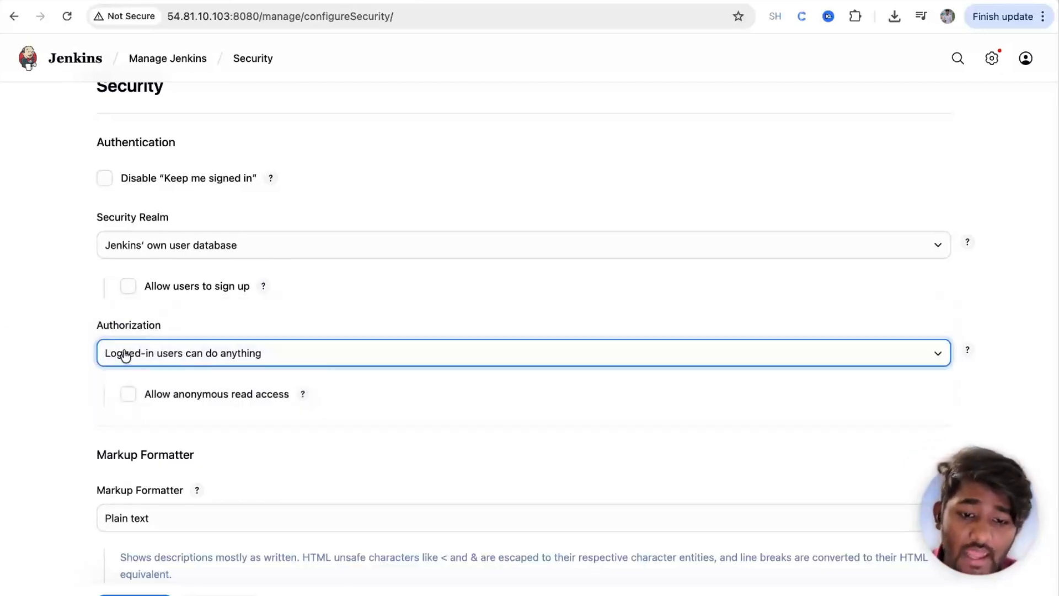
left_click(124, 354)
left_click(125, 353)
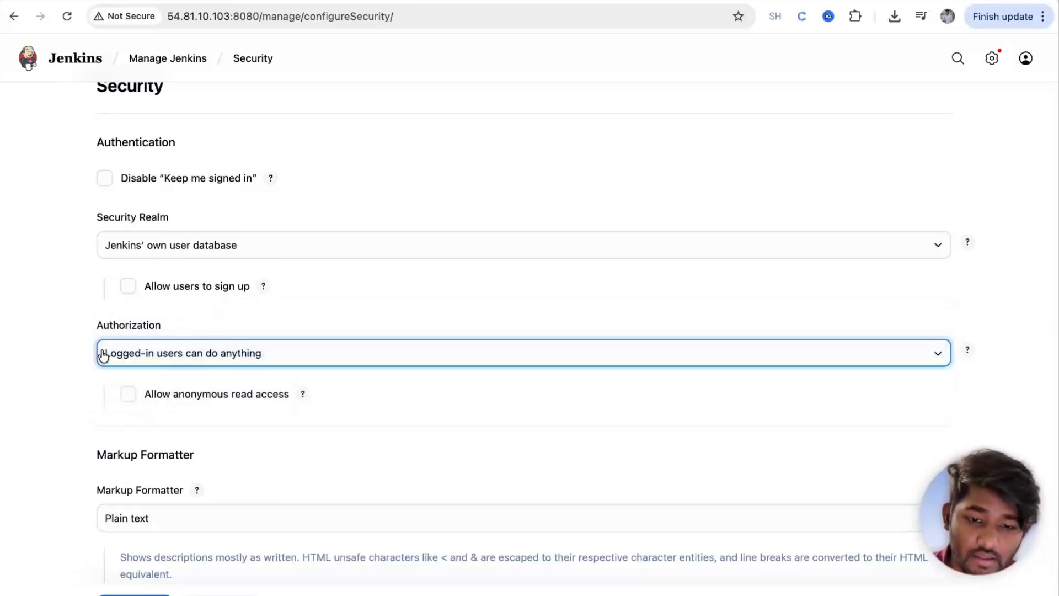
left_click(164, 364)
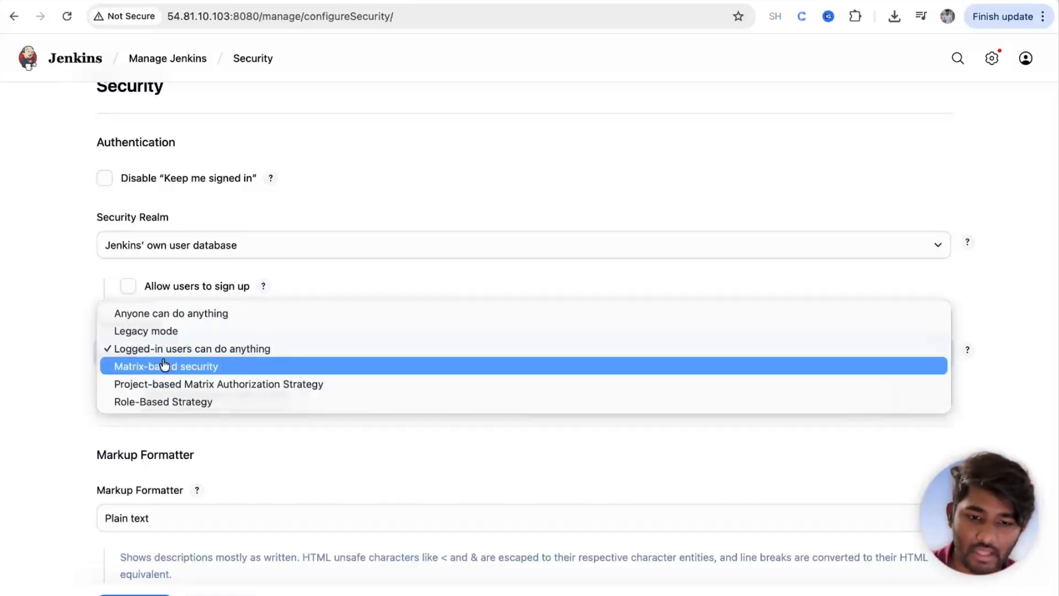
left_click(154, 401)
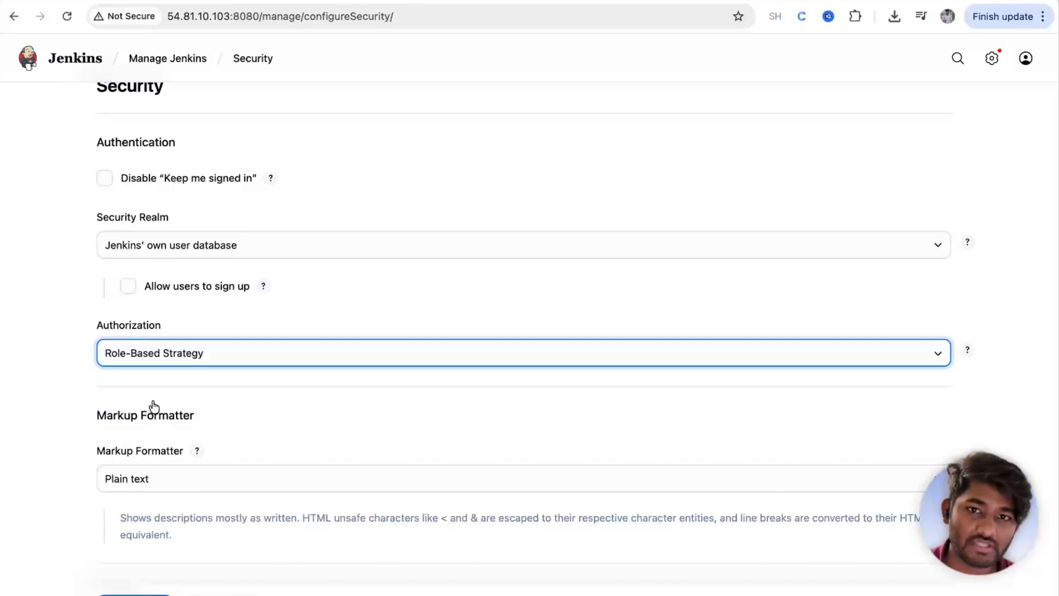
left_click(135, 595)
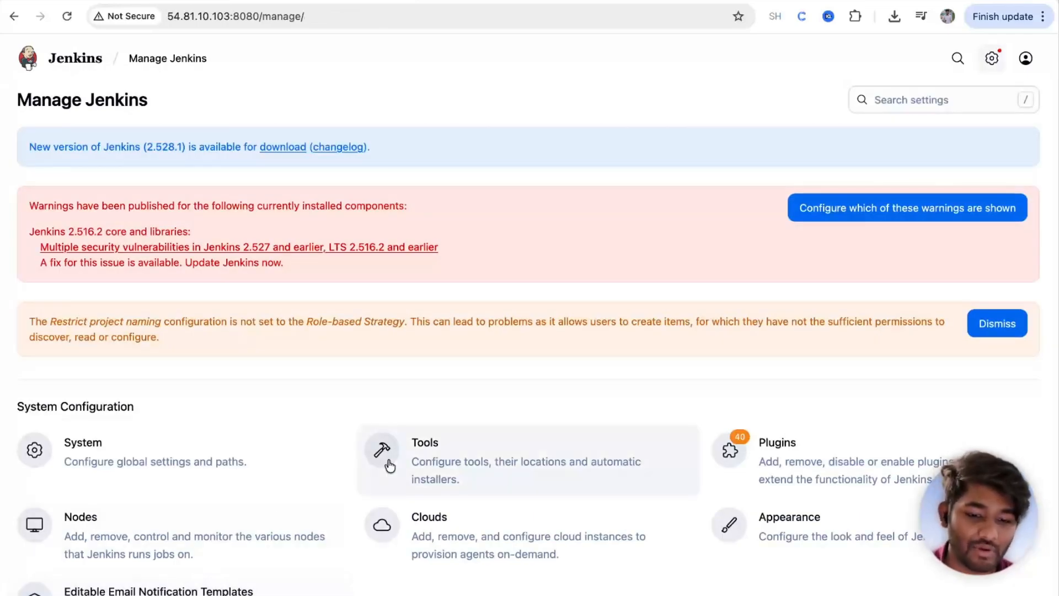
Step: Open Manage and Assign Roles from the Security section of Manage Jenkins
scroll(388, 464, "down", 8)
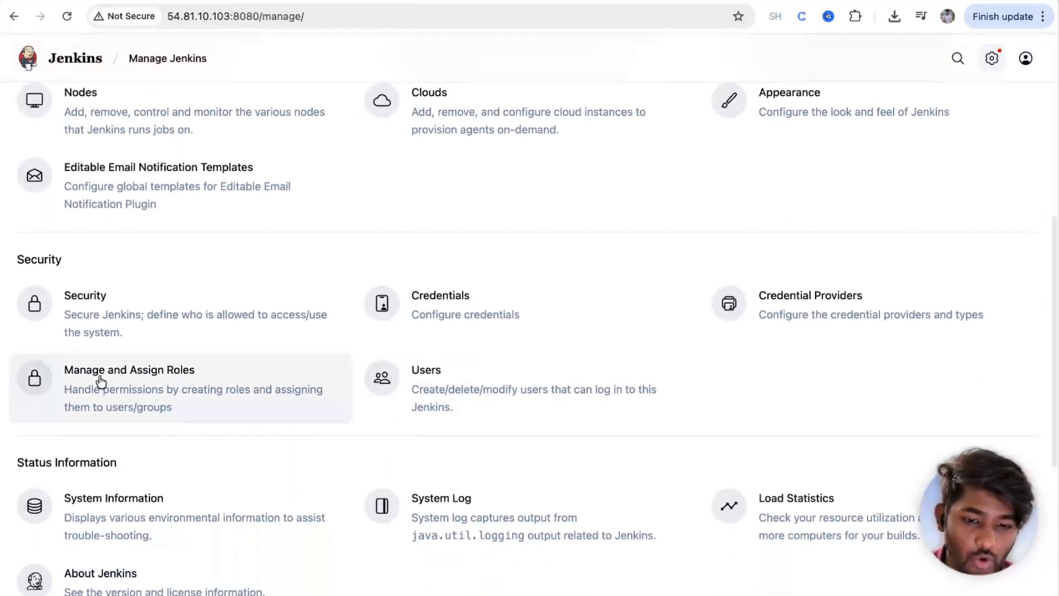
left_click(139, 390)
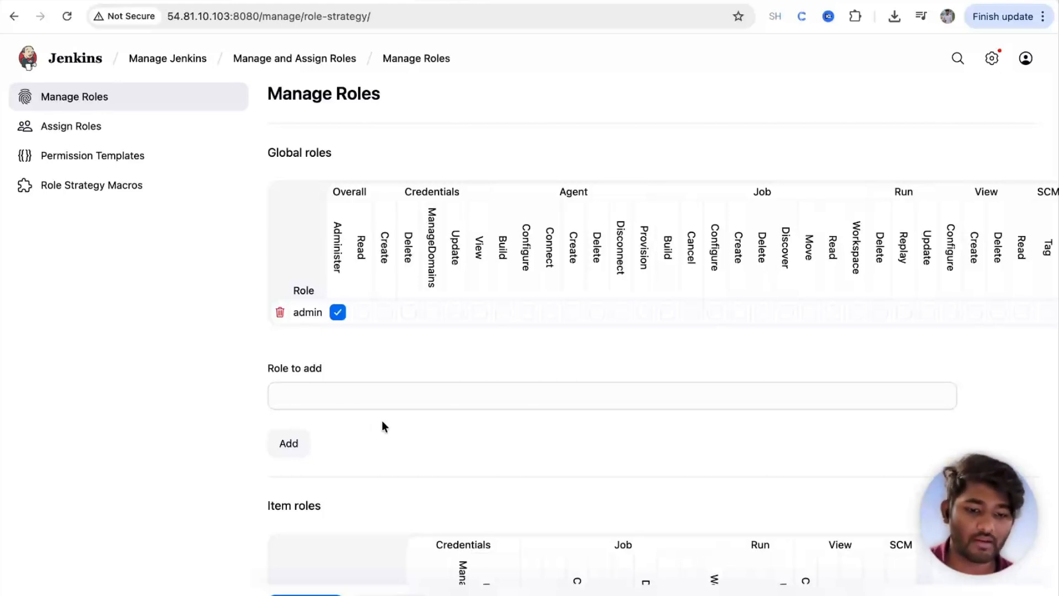
Step: Add a new global role named developer-team
left_click(340, 398)
type("dev")
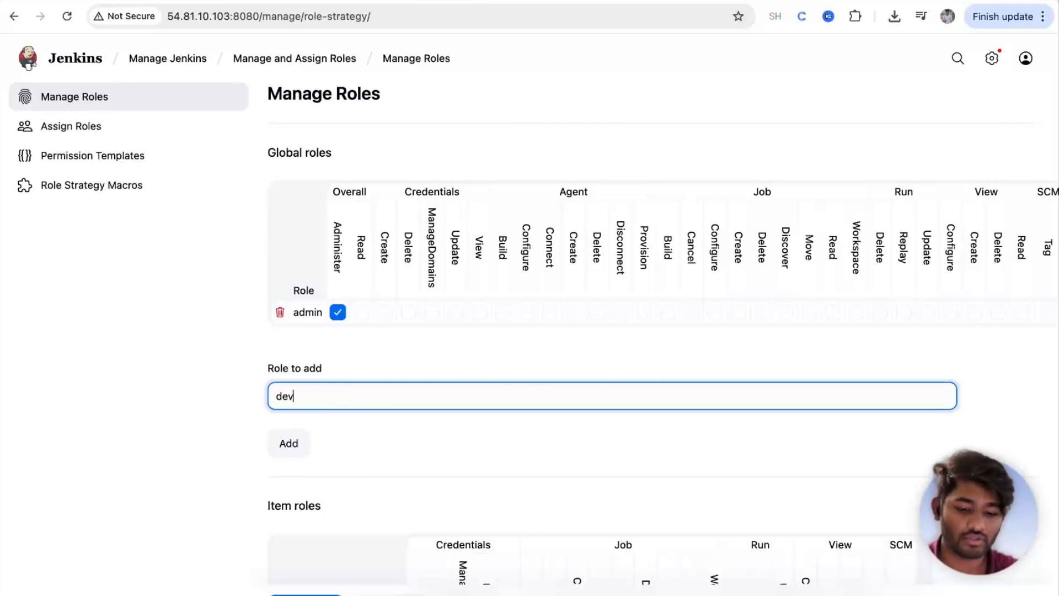
type("eloper-team")
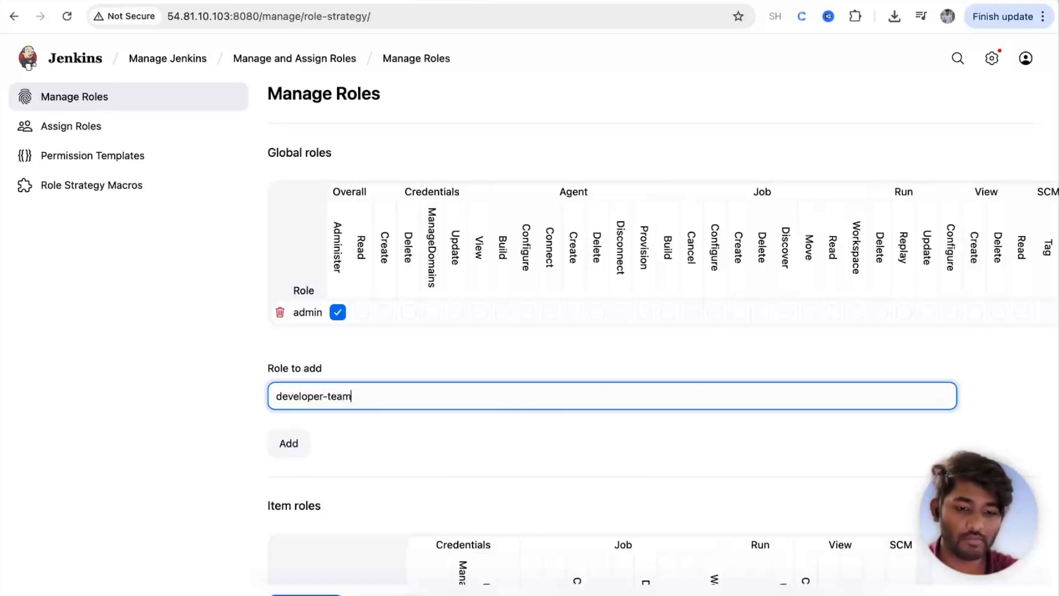
left_click(284, 446)
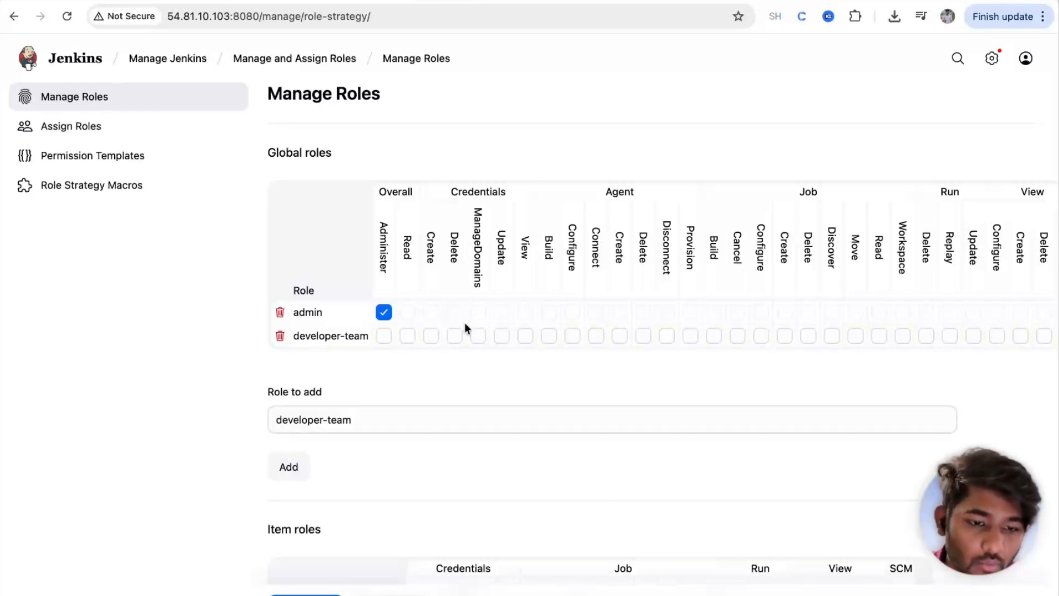
Step: Grant developer-team Overall/Read, Job Create, Read, Workspace, View/Read, SCM/Tag and Metrics/View, then save
left_click(408, 337)
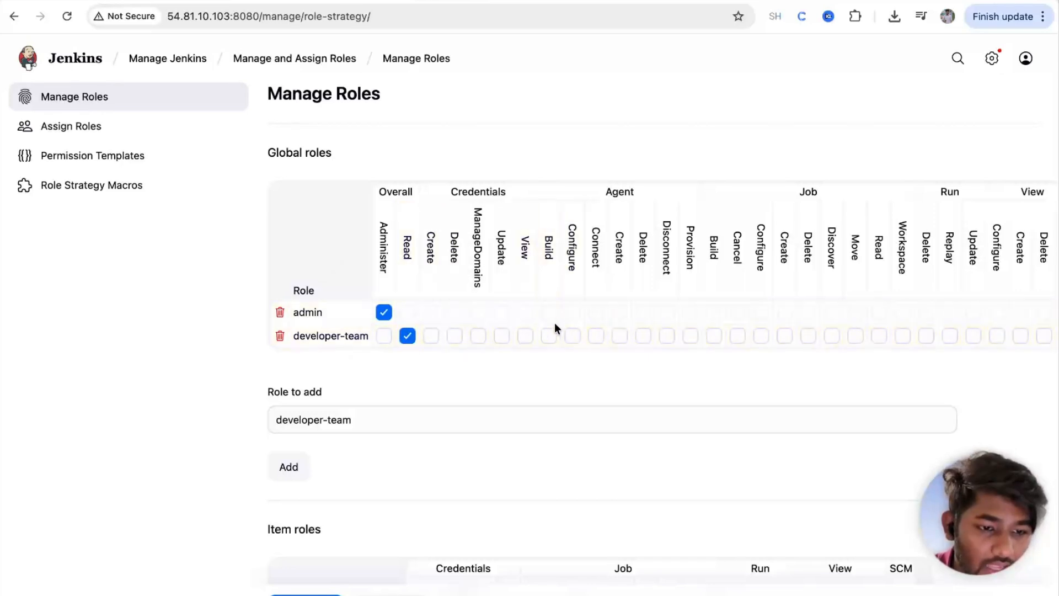
scroll(661, 315, "right", 2)
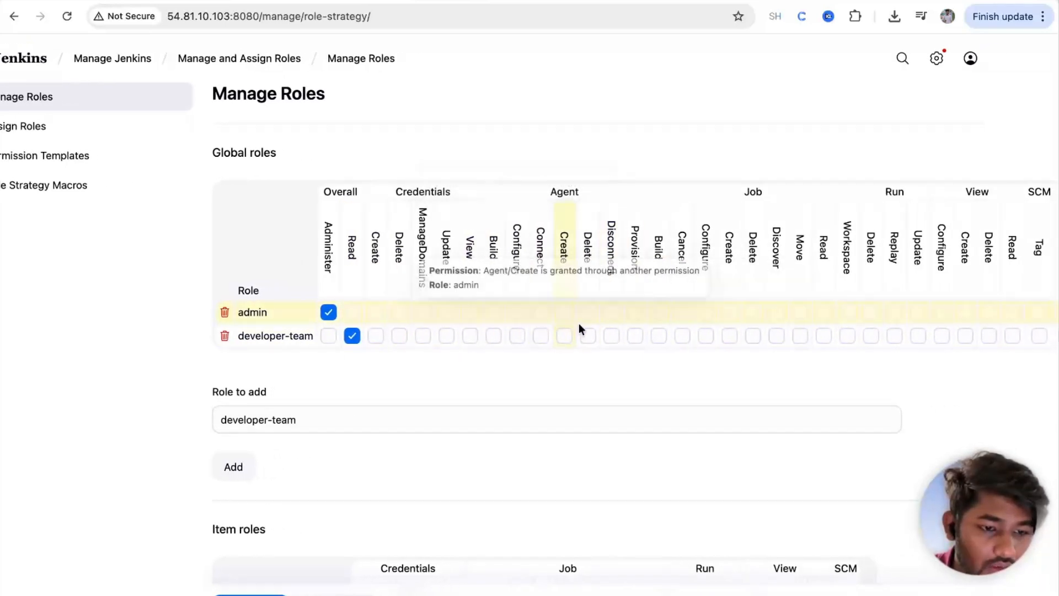
scroll(612, 338, "right", 4)
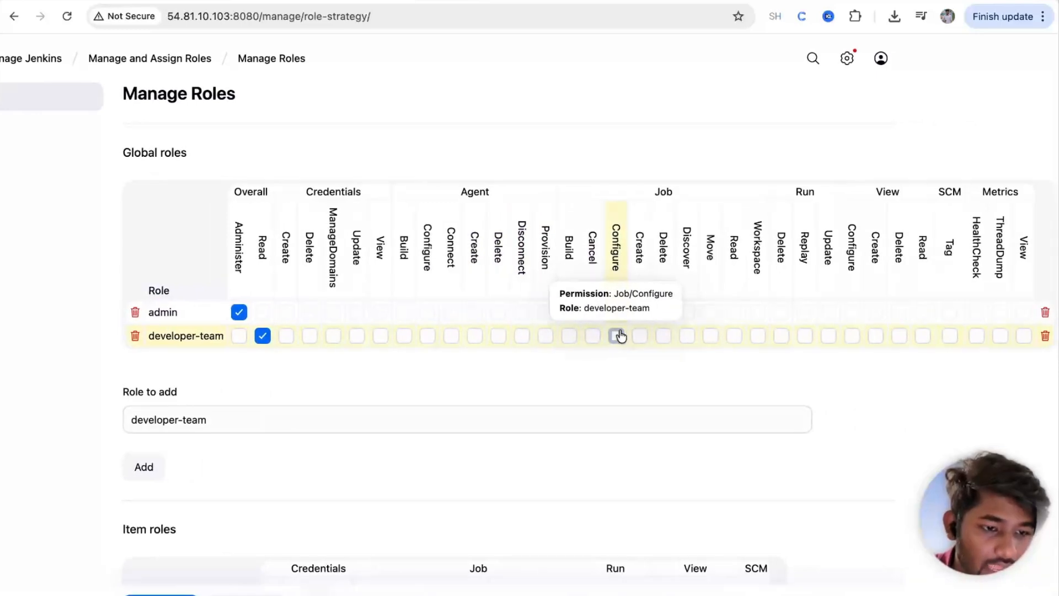
left_click(641, 336)
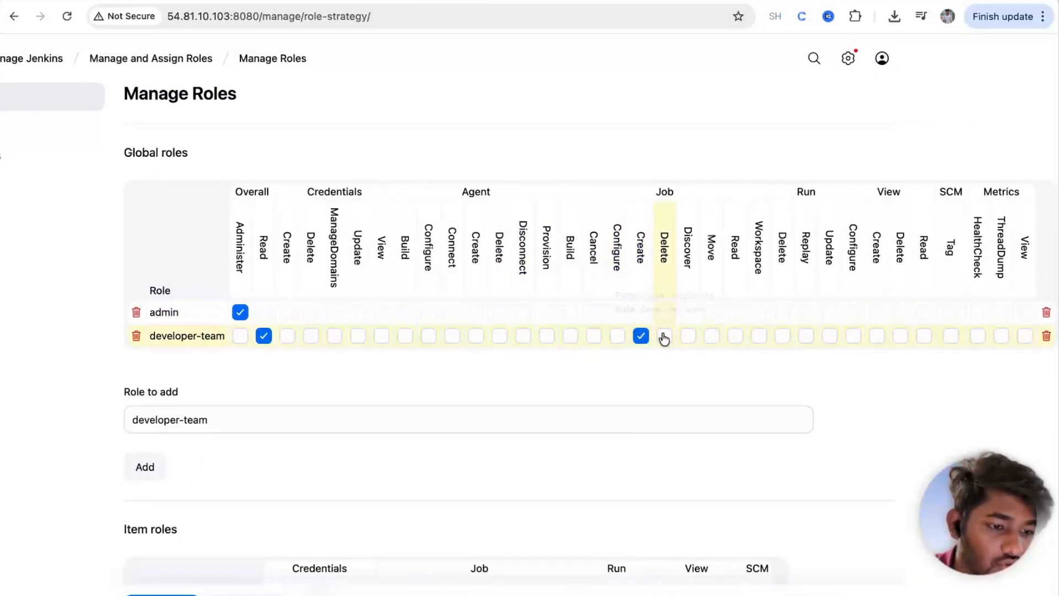
left_click(736, 336)
left_click(759, 337)
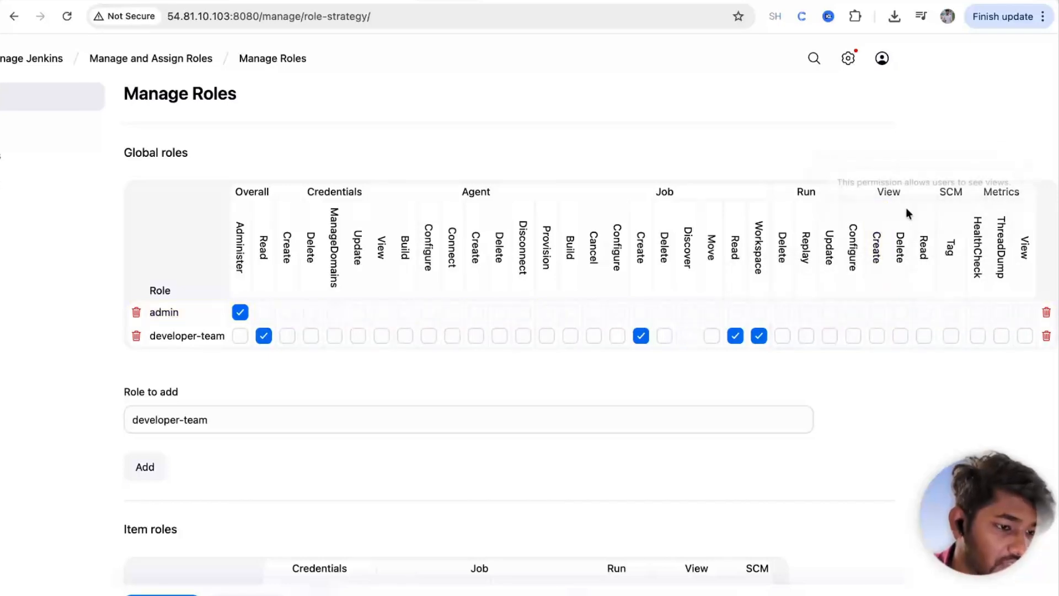
left_click(925, 335)
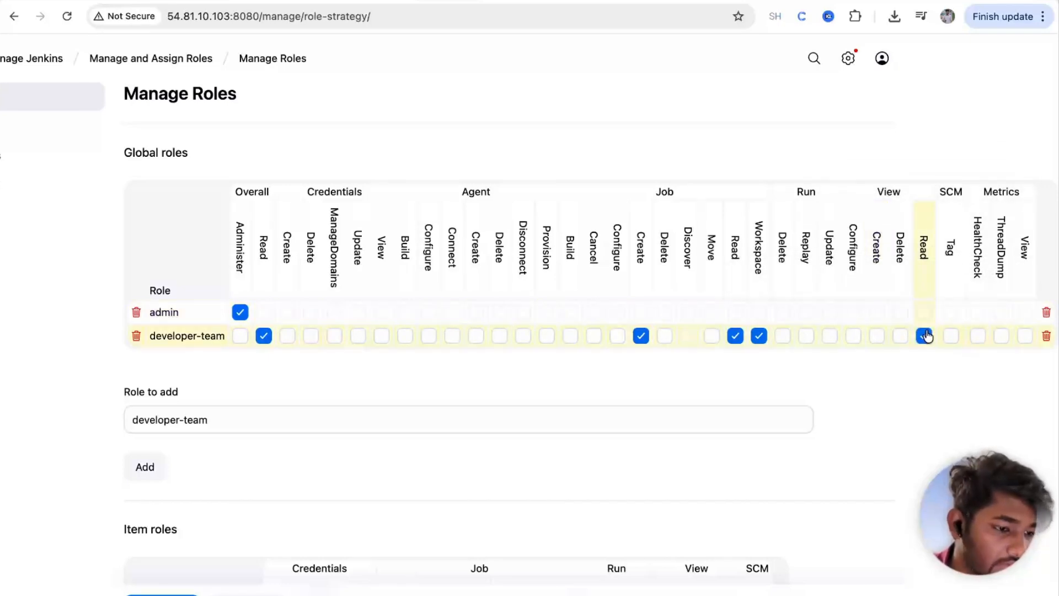
left_click(950, 335)
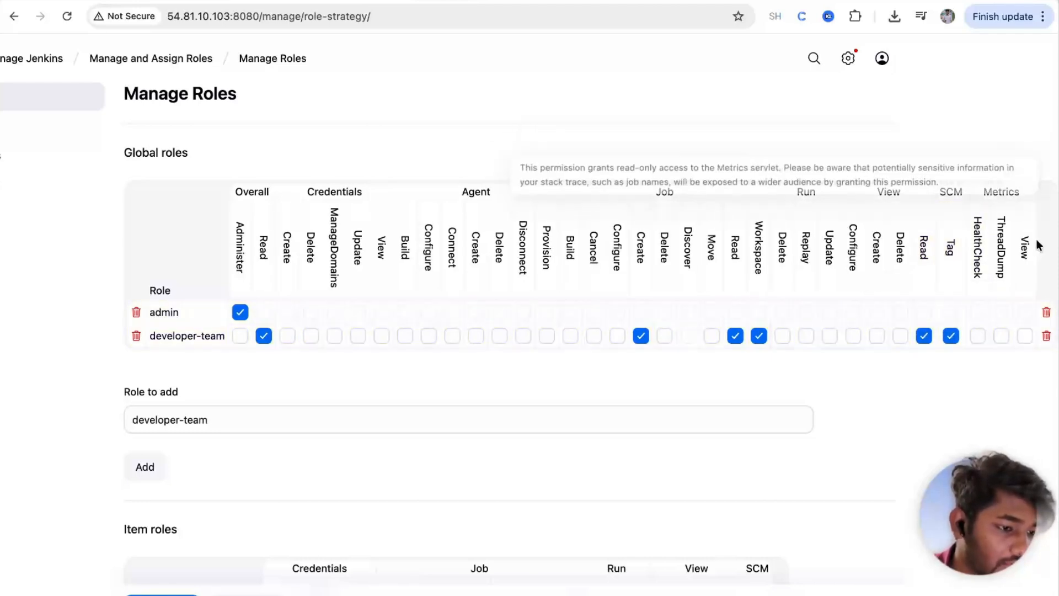
left_click(1025, 337)
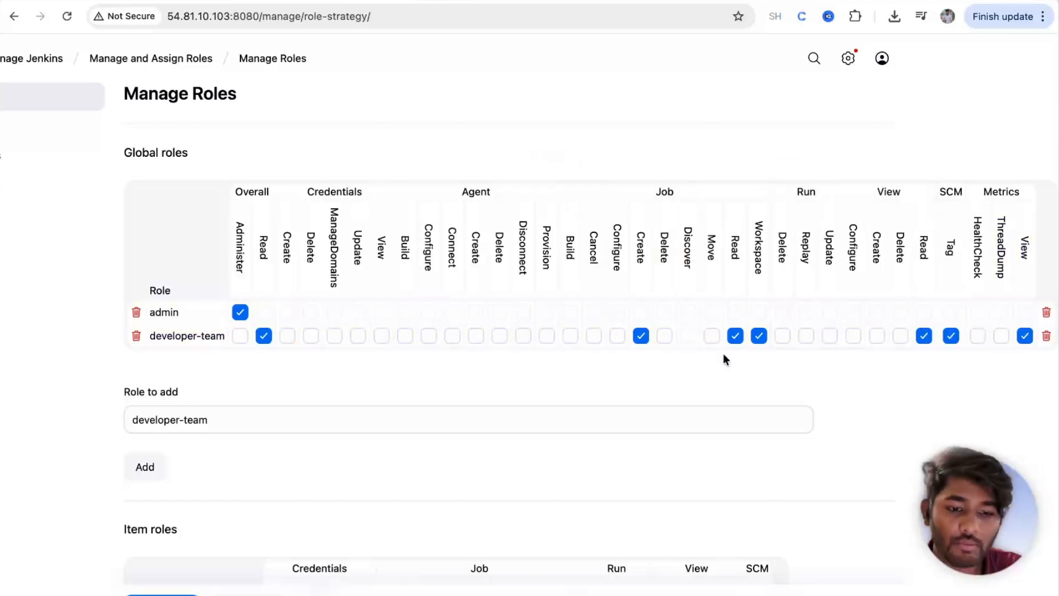
scroll(329, 363, "down", 5)
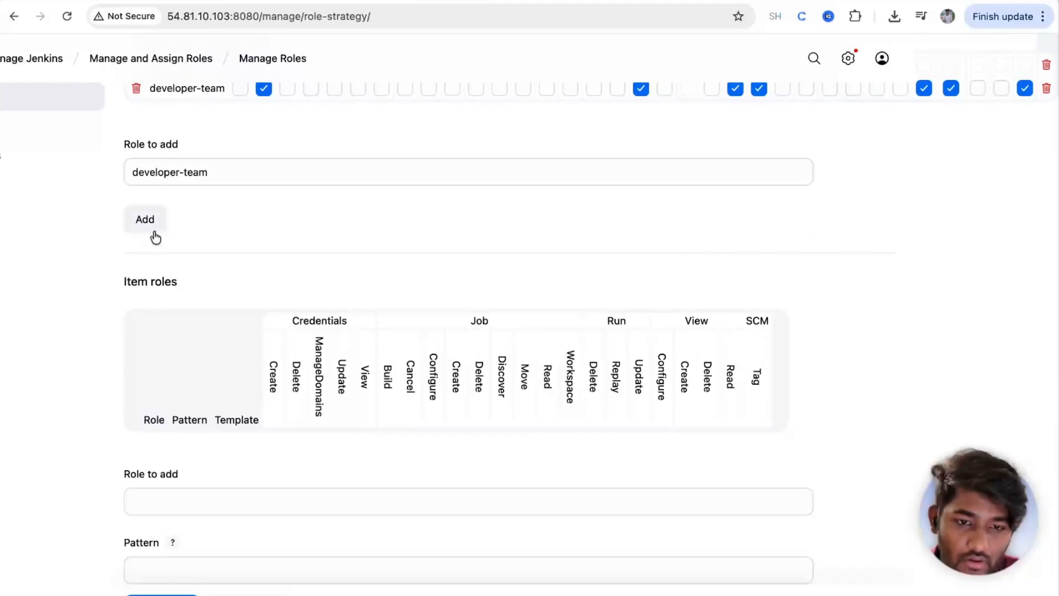
left_click(162, 595)
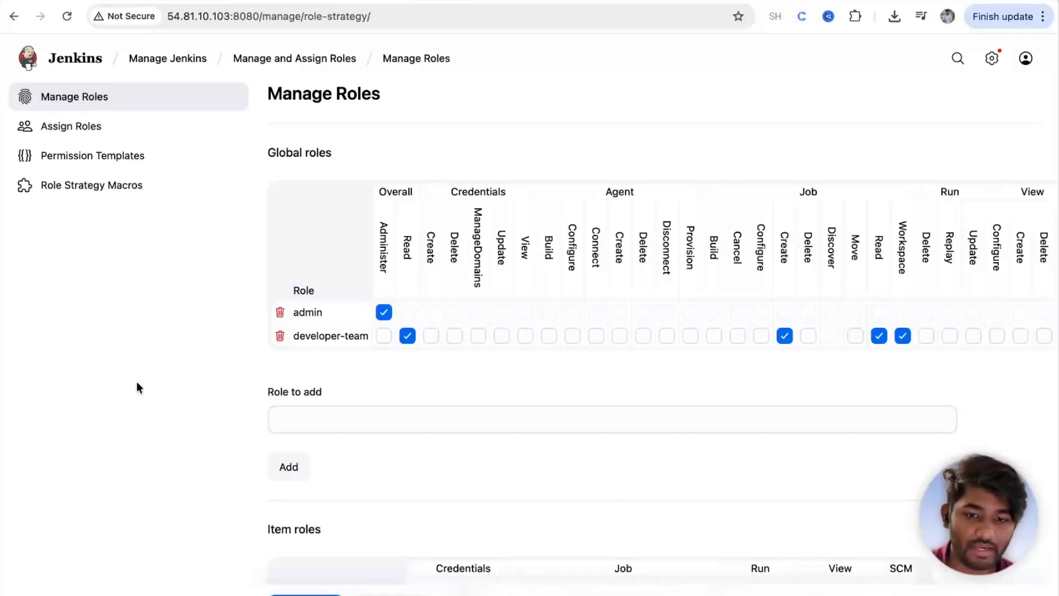
Step: Add the test user's ID to the global role assignments table and save, with no role ticked
left_click(73, 126)
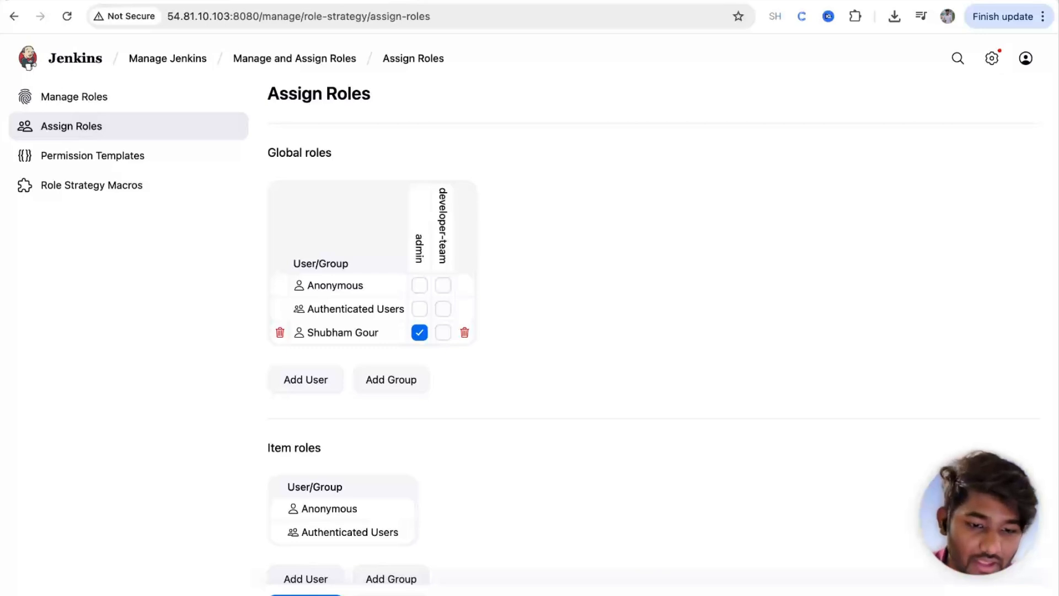
left_click(290, 380)
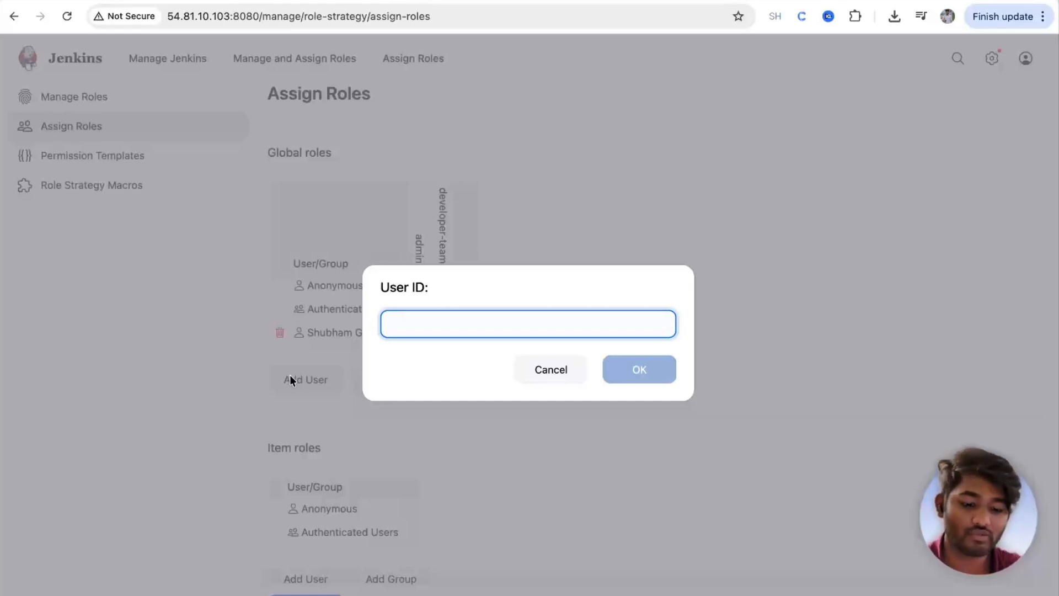
type("barry-al")
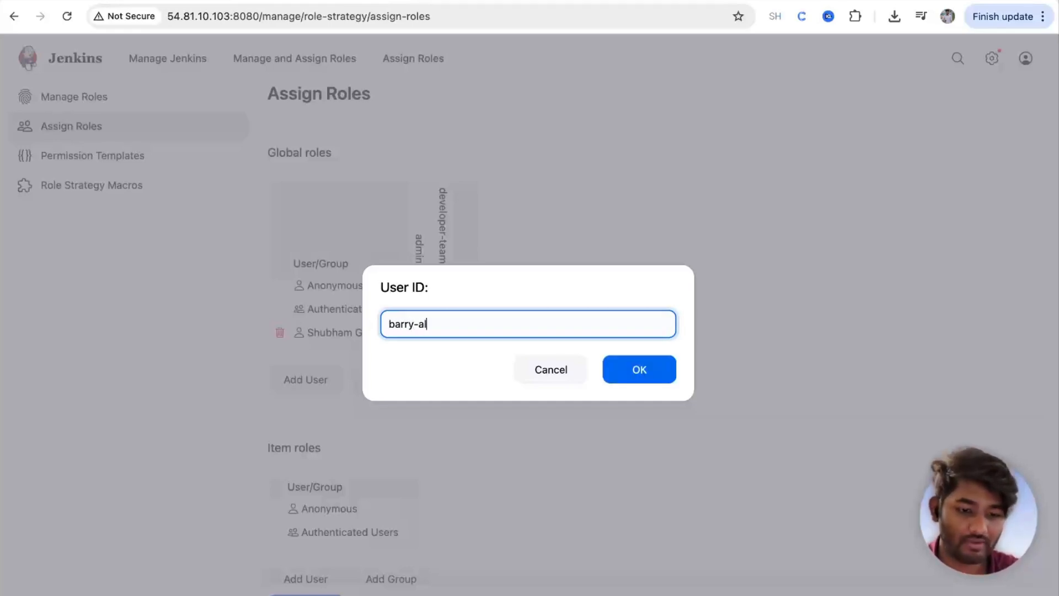
type("len")
left_click(638, 370)
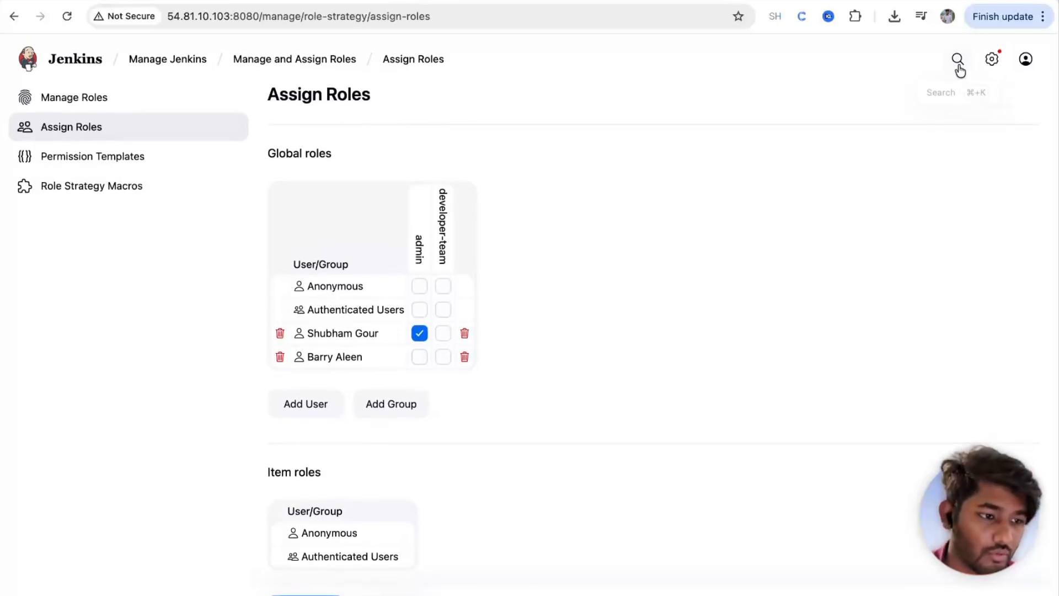
left_click(1037, 62)
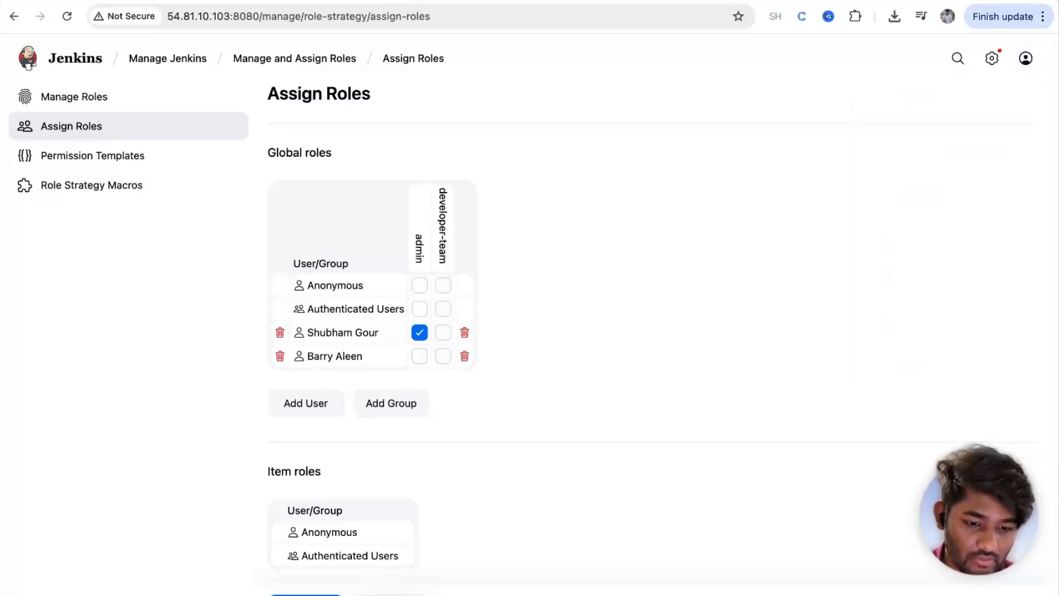
left_click(305, 594)
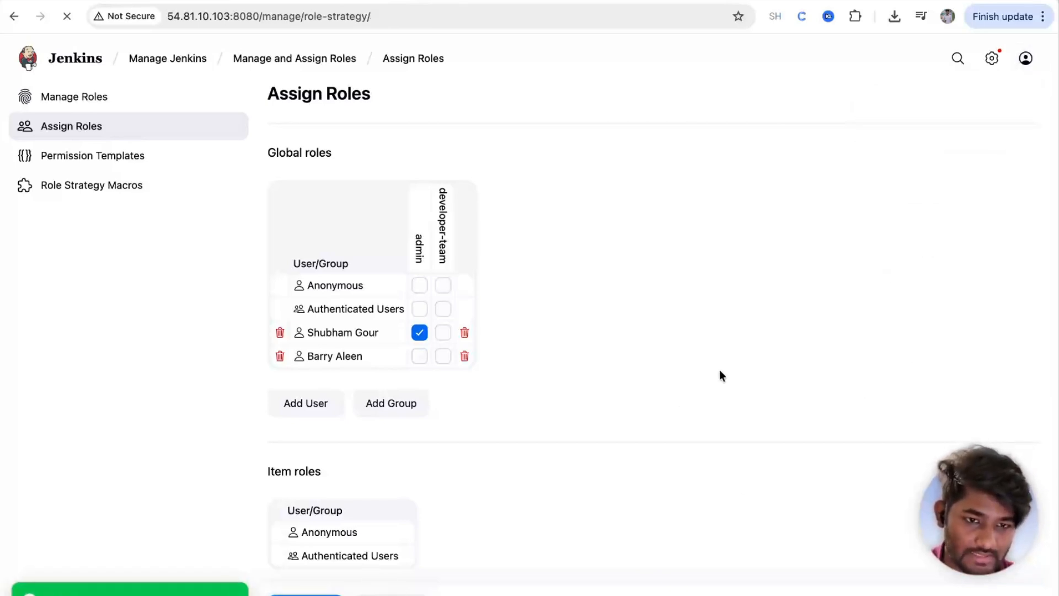
Step: Sign out of the administrator account
left_click(1026, 59)
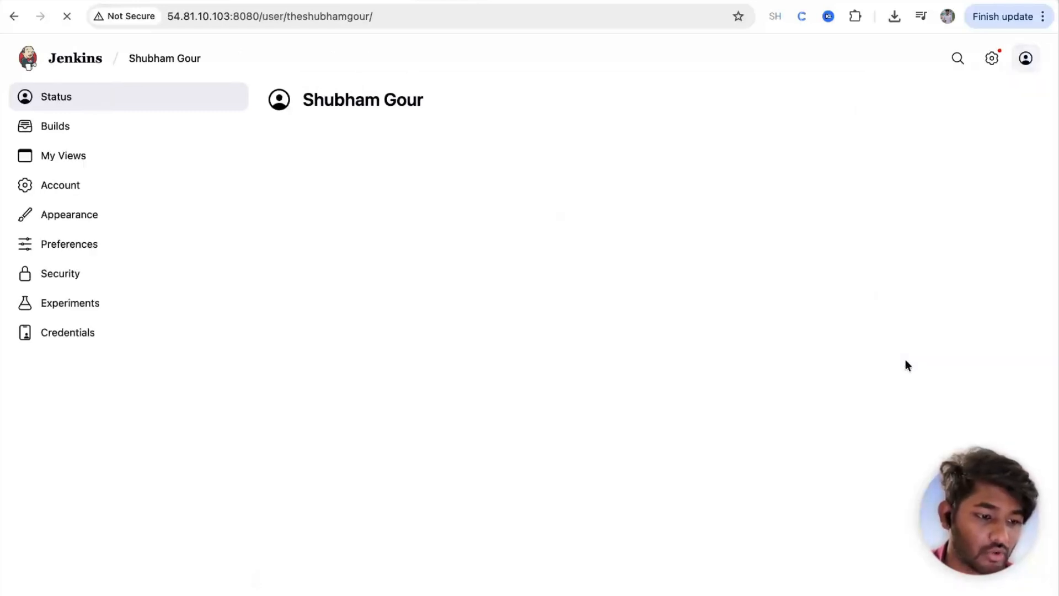
mouse_move(1026, 58)
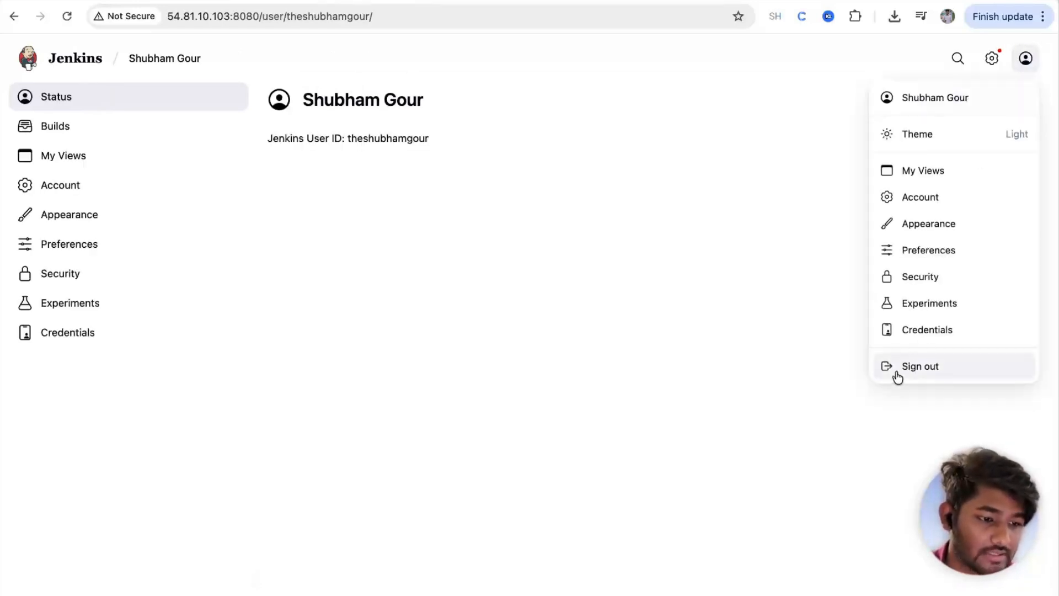
left_click(919, 367)
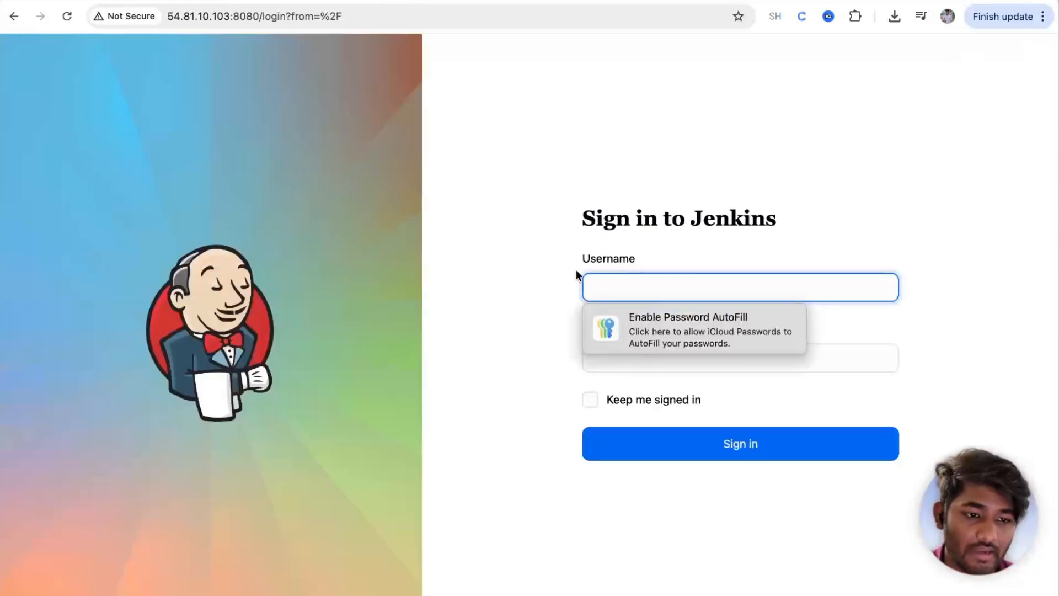
Step: Sign in as the test user and highlight the Access Denied error about missing Overall/Read
type("barry-allen")
left_click(620, 361)
type("aaaaaaaaa")
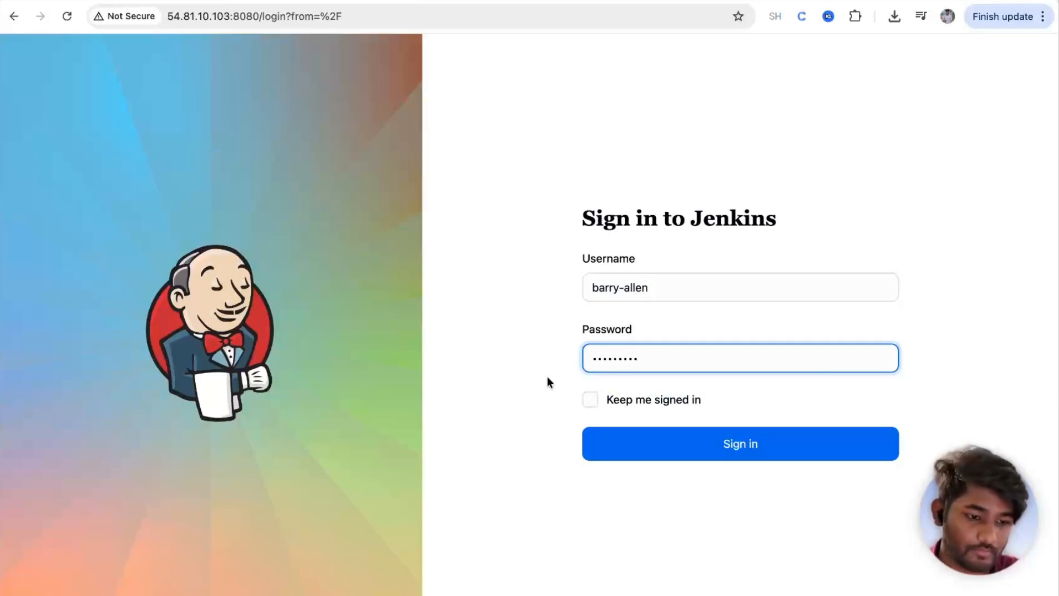
left_click(665, 447)
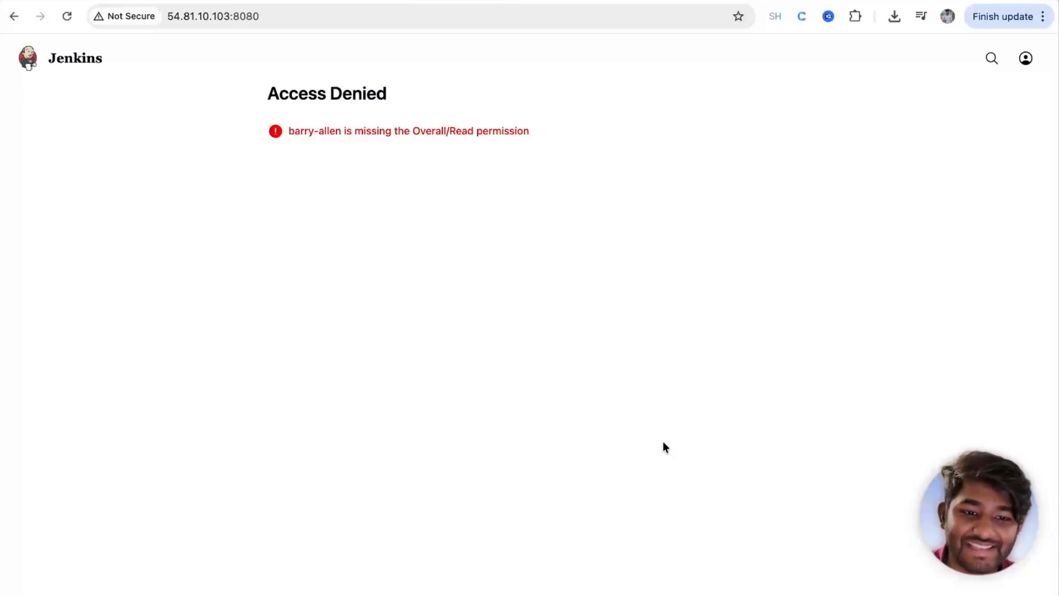
left_click_drag(283, 133, 583, 132)
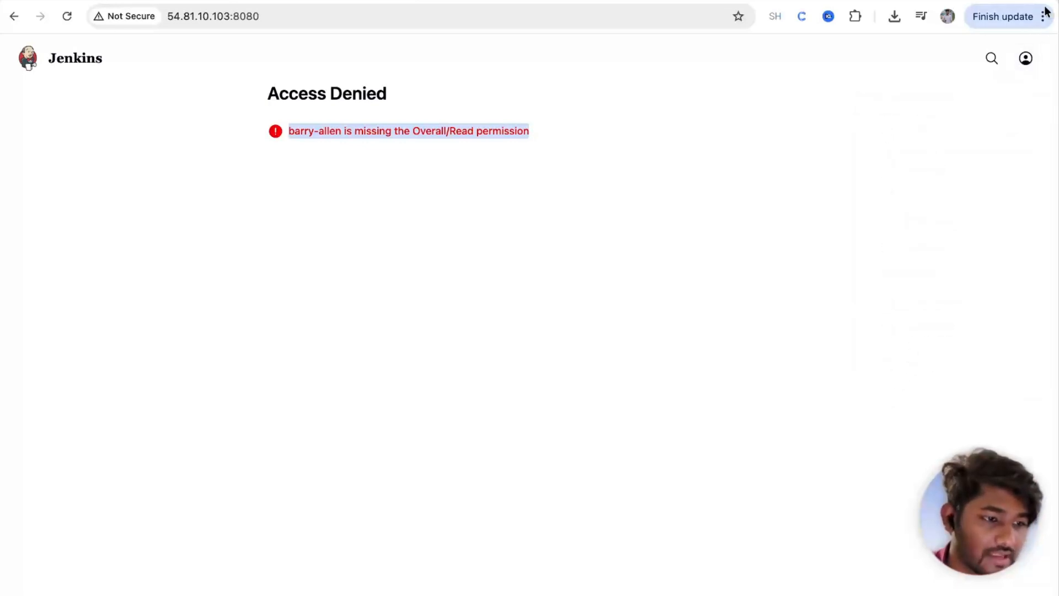
Step: Sign out of the test user and log back in with the administrator's credentials
mouse_move(1027, 60)
left_click(908, 367)
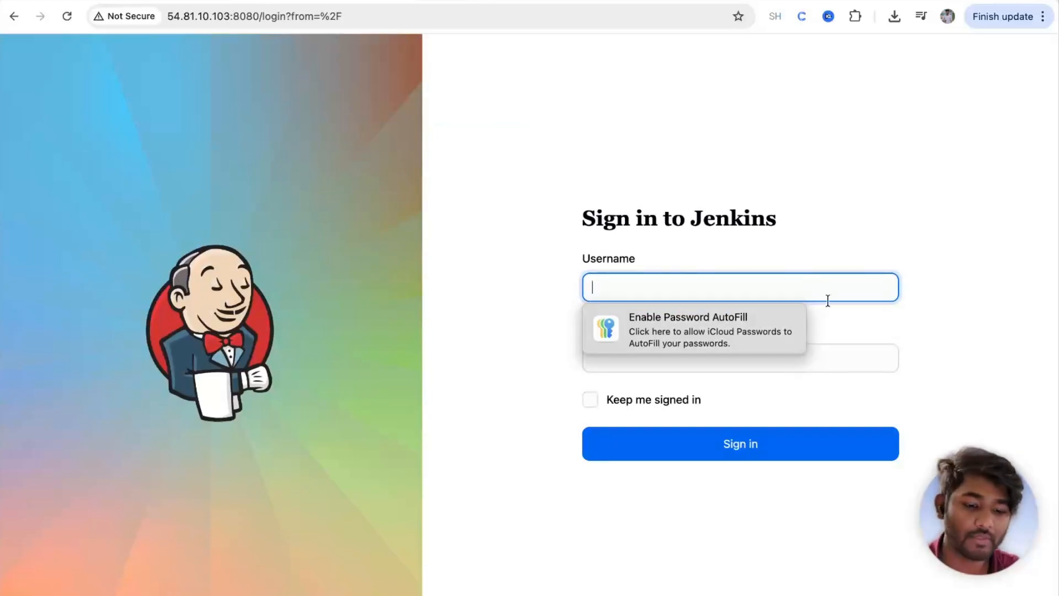
type("theshubam")
key("BackSpace")
key("BackSpace")
type("hamgour")
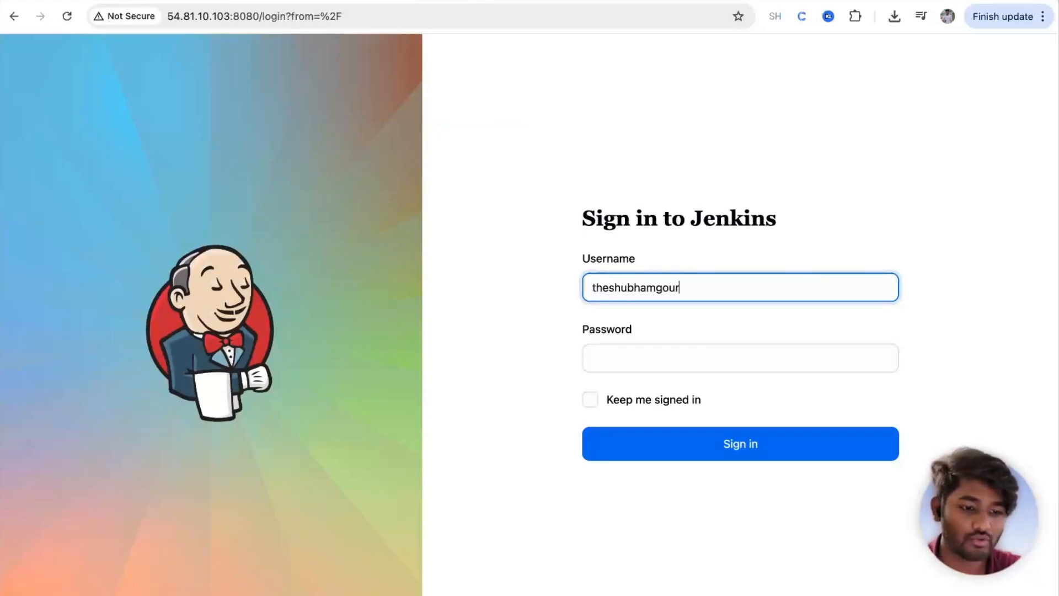
left_click(752, 357)
type("•••••••")
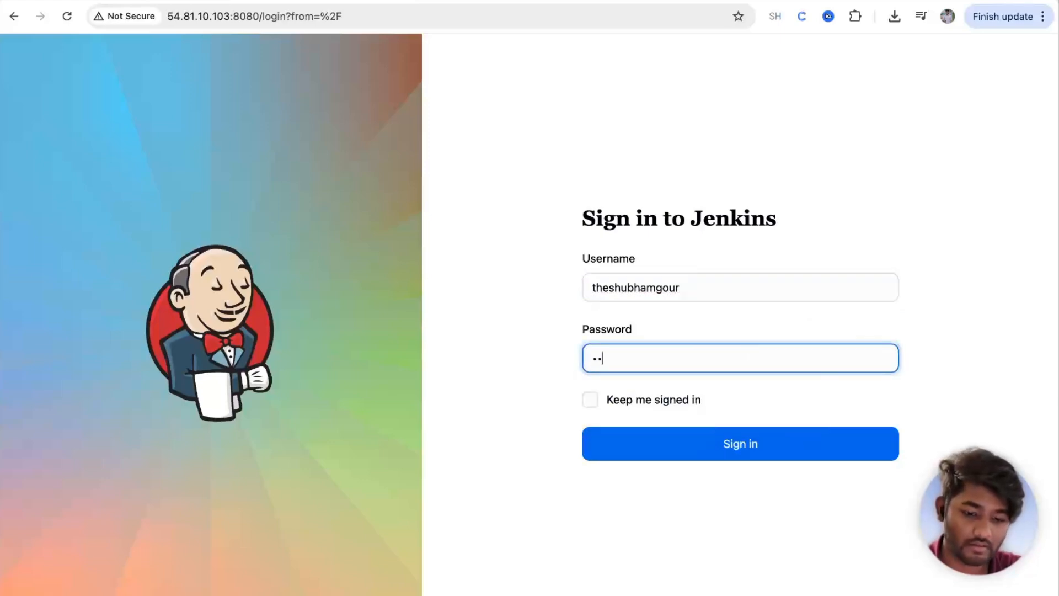
type("••")
key("Return")
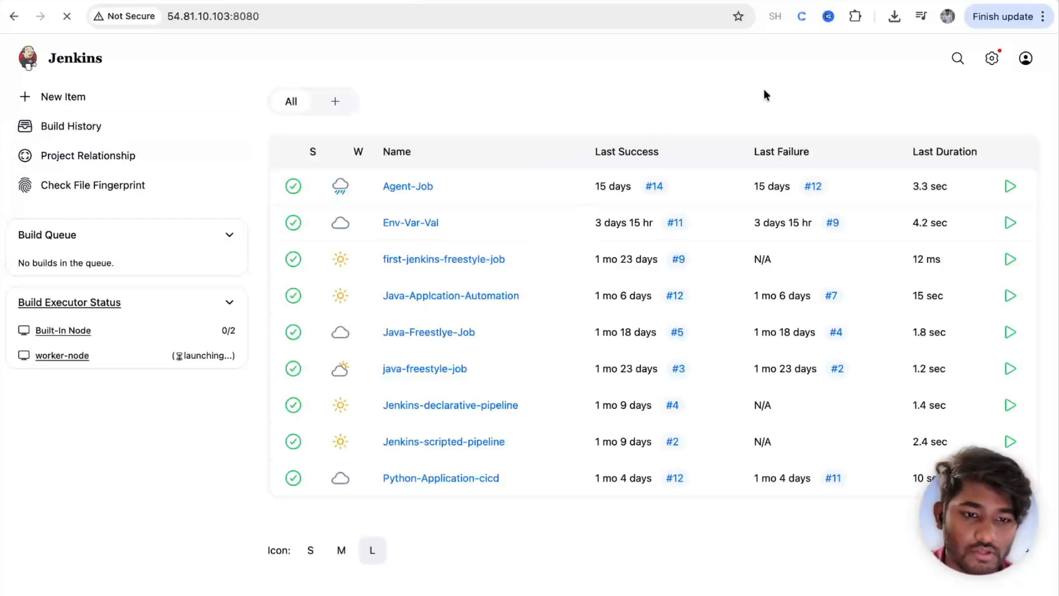
Step: Go to Manage Jenkins and open Manage and Assign Roles
left_click(992, 58)
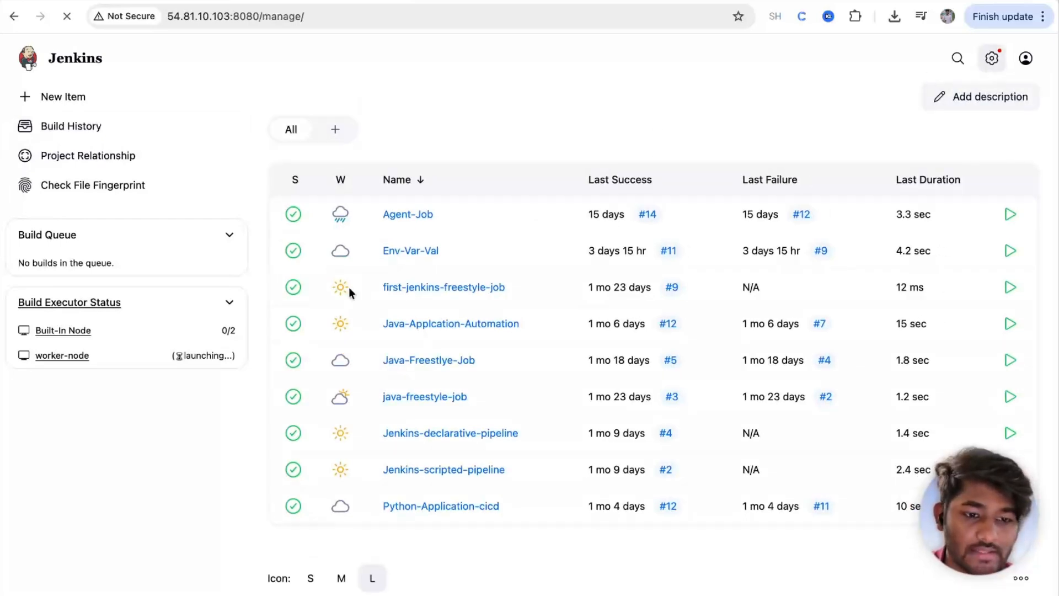
scroll(270, 379, "down", 8)
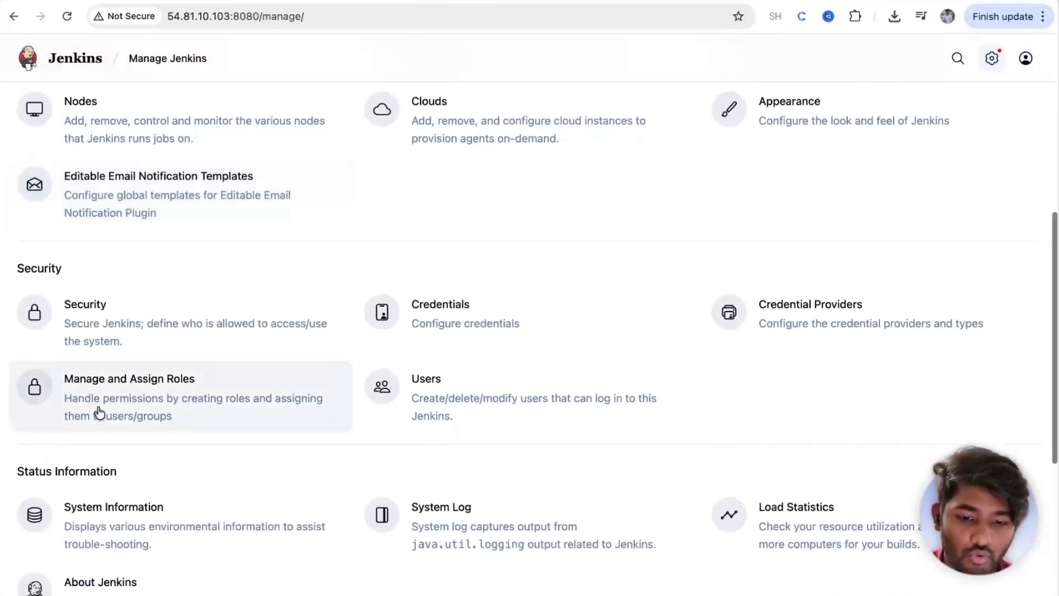
left_click(132, 395)
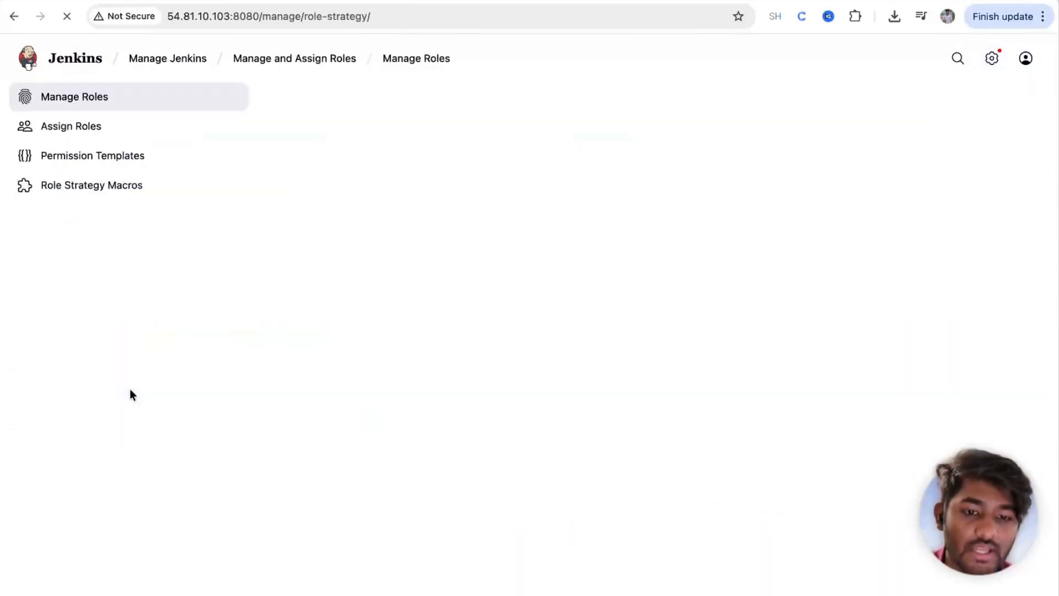
Step: Add the test user to the global roles, tick their developer-team box, then apply and save
left_click(66, 128)
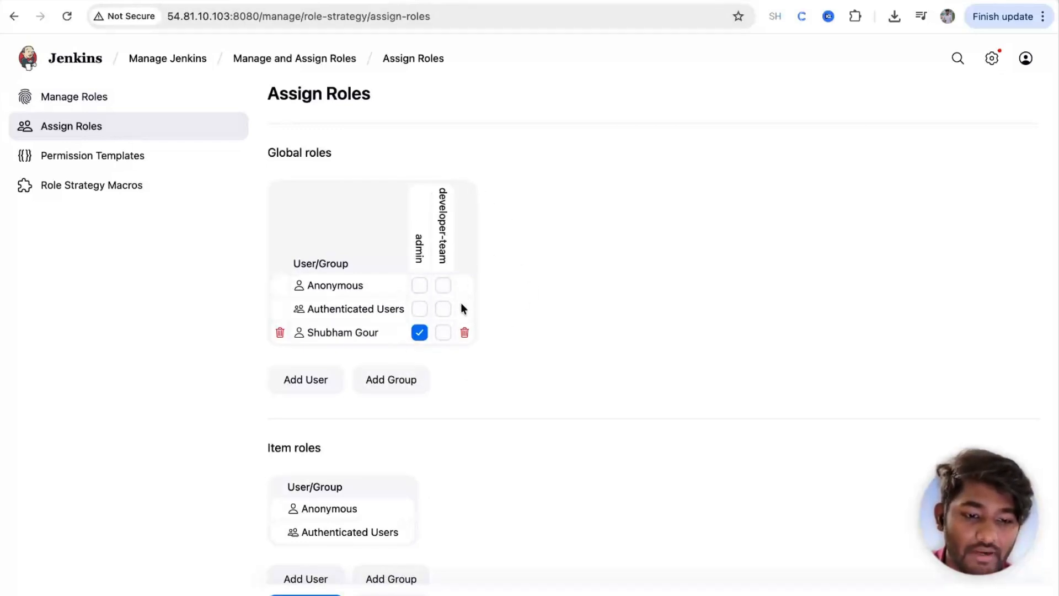
left_click(288, 388)
type("barry-allen")
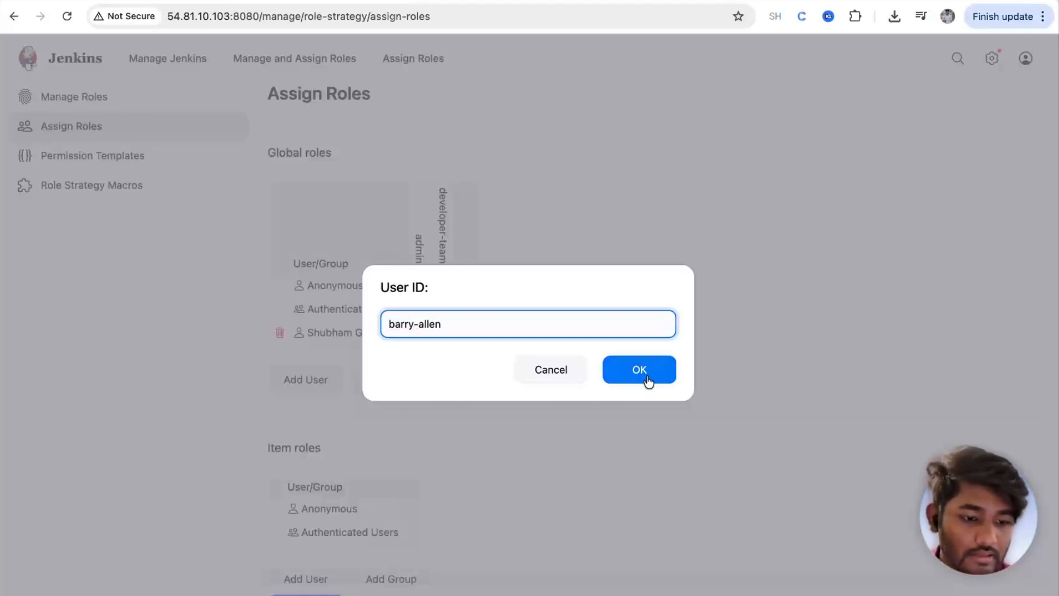
left_click(647, 376)
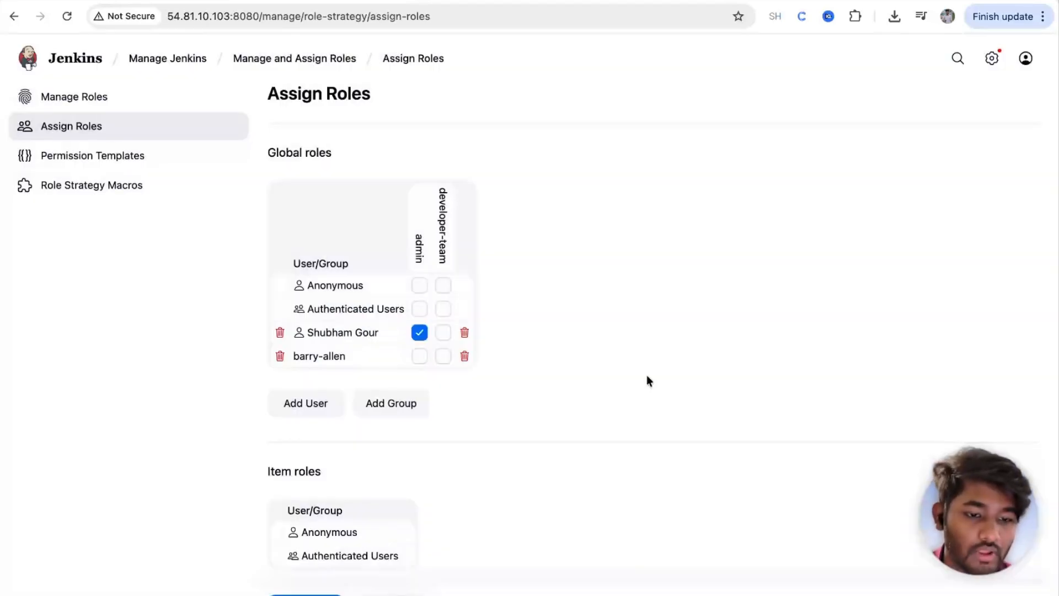
left_click(443, 357)
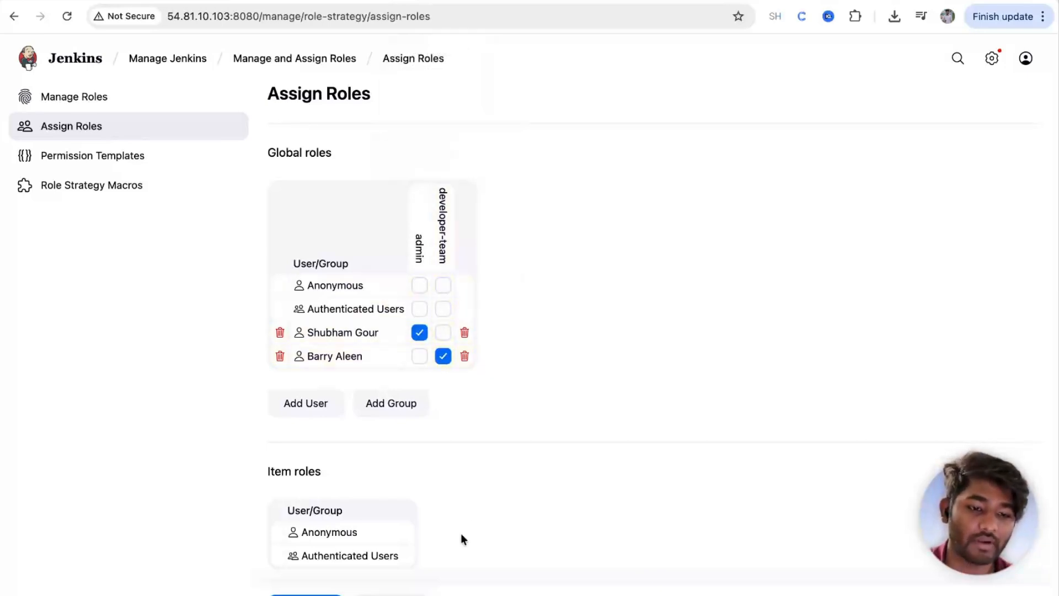
left_click(392, 595)
left_click(306, 595)
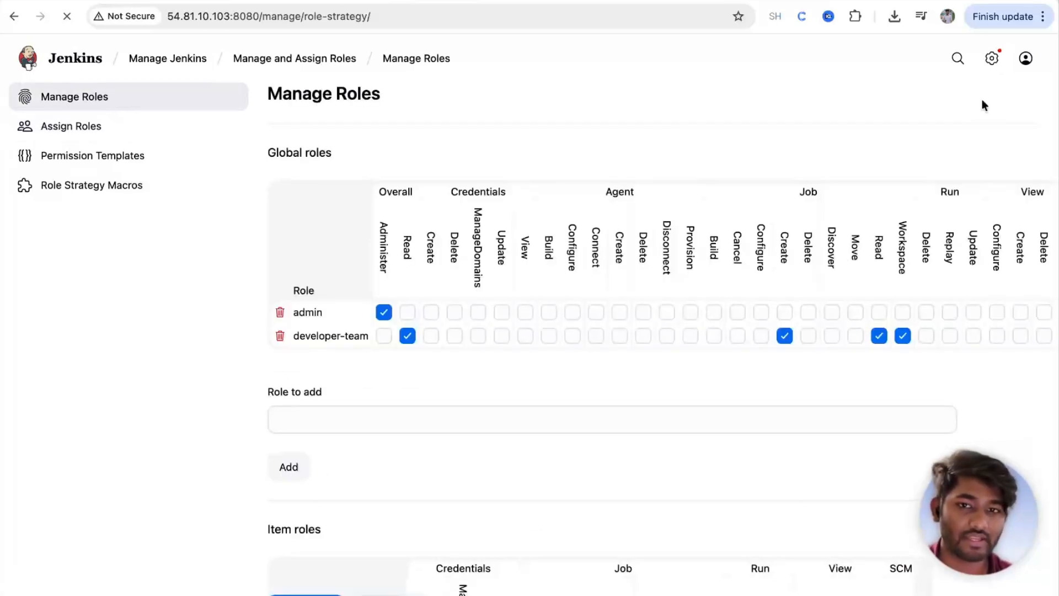
Step: Sign out of the administrator and log in with the test user's username and password
mouse_move(1026, 58)
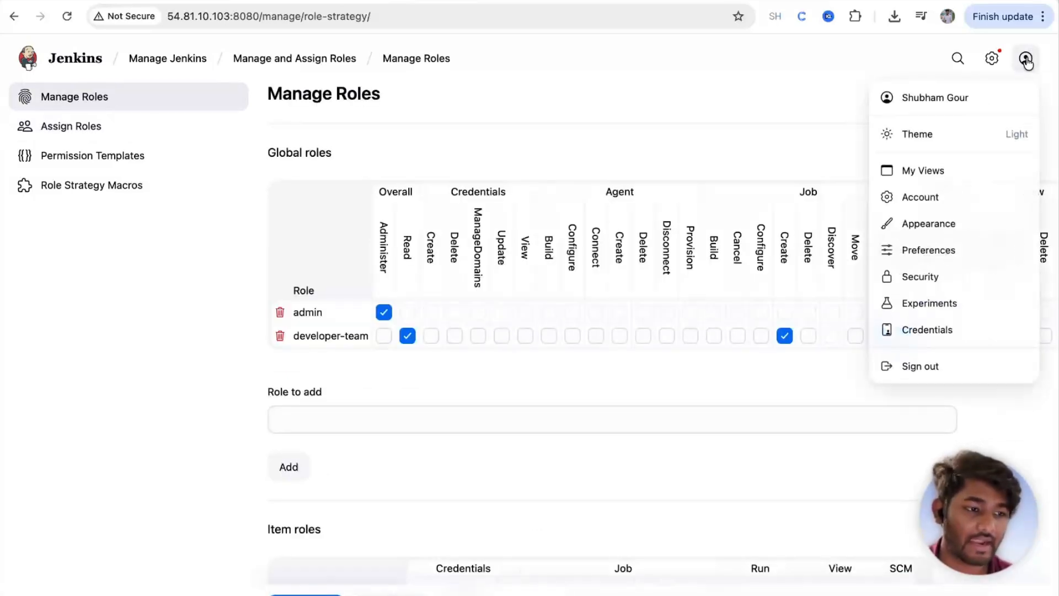
left_click(914, 365)
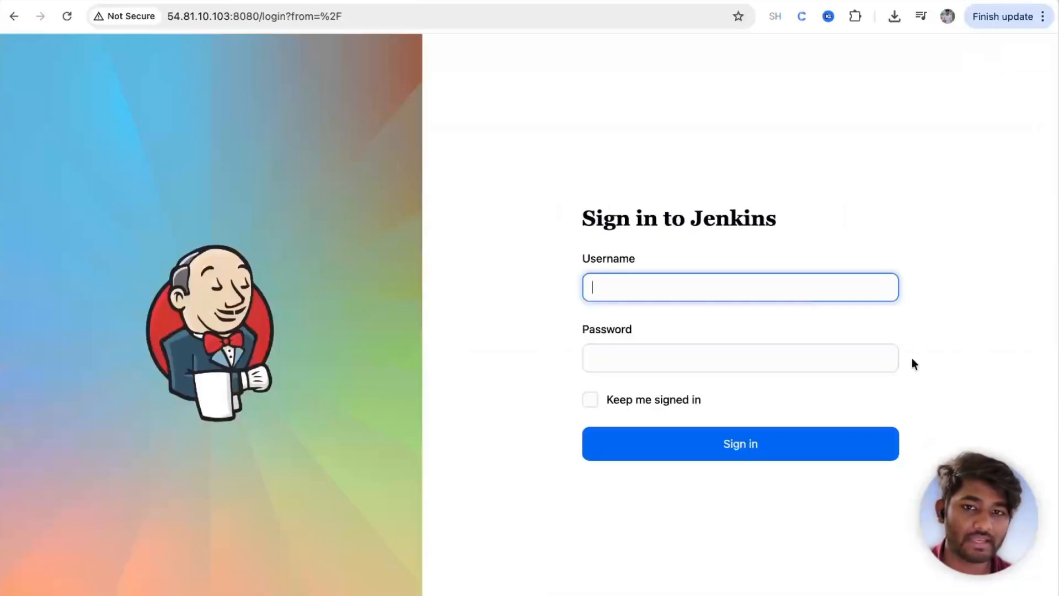
type("theshubam")
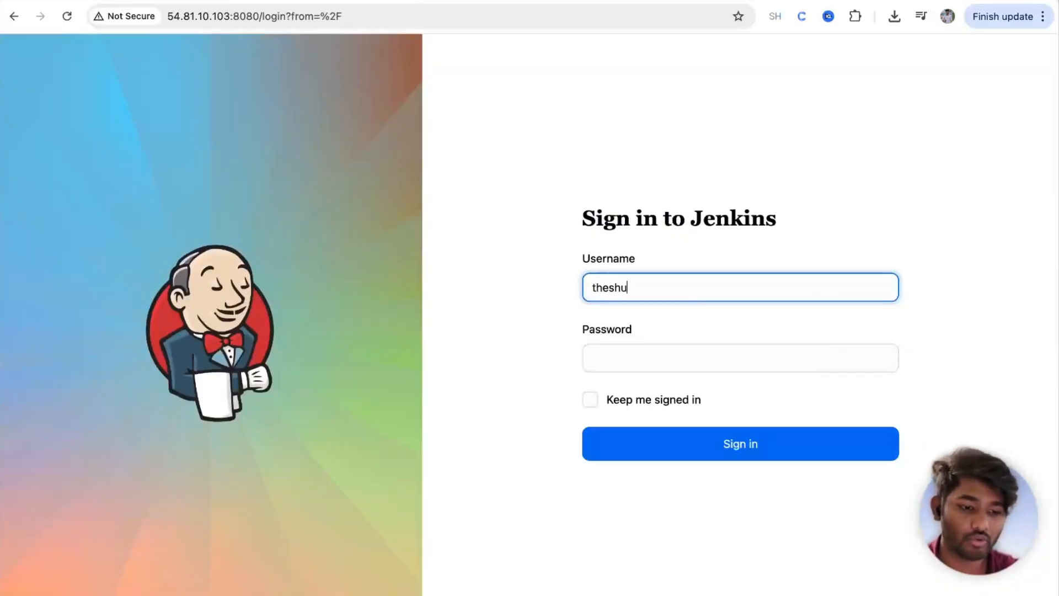
key("BackSpace")
key("BackSpace")
type("hamg")
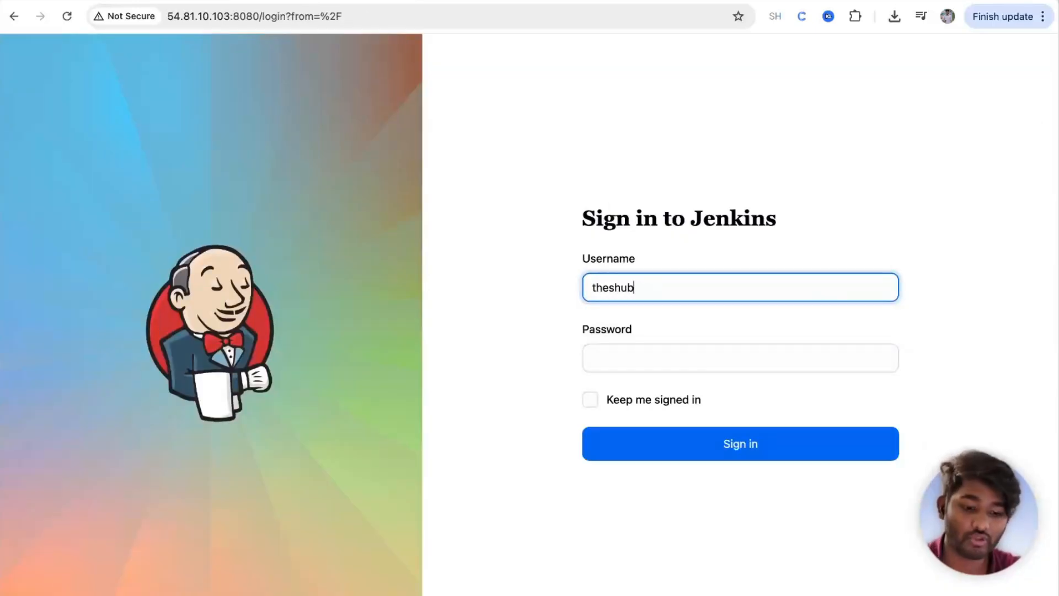
type("our")
double_click(685, 279)
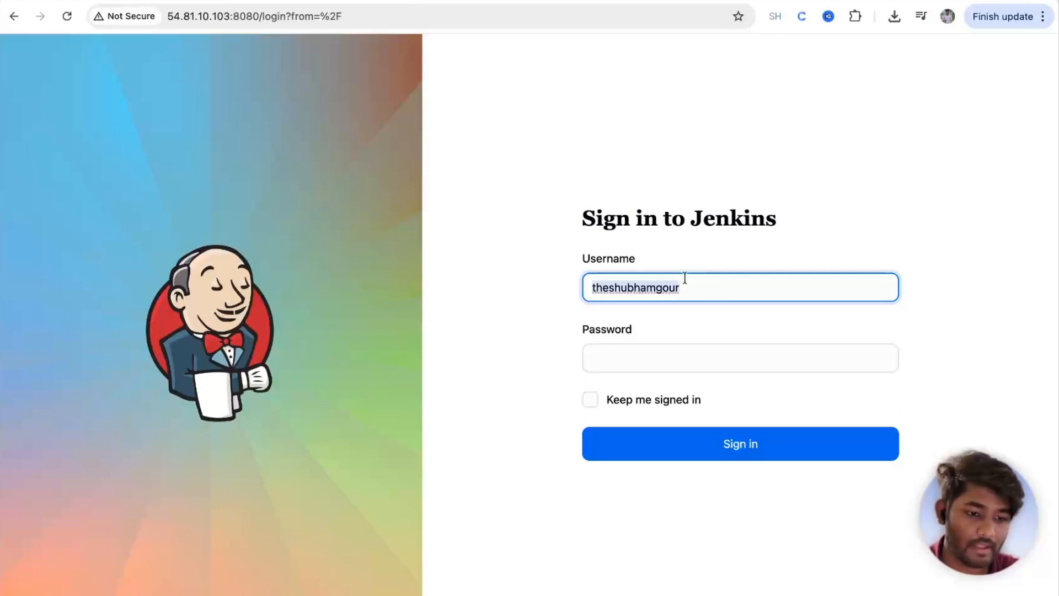
type("barry-s")
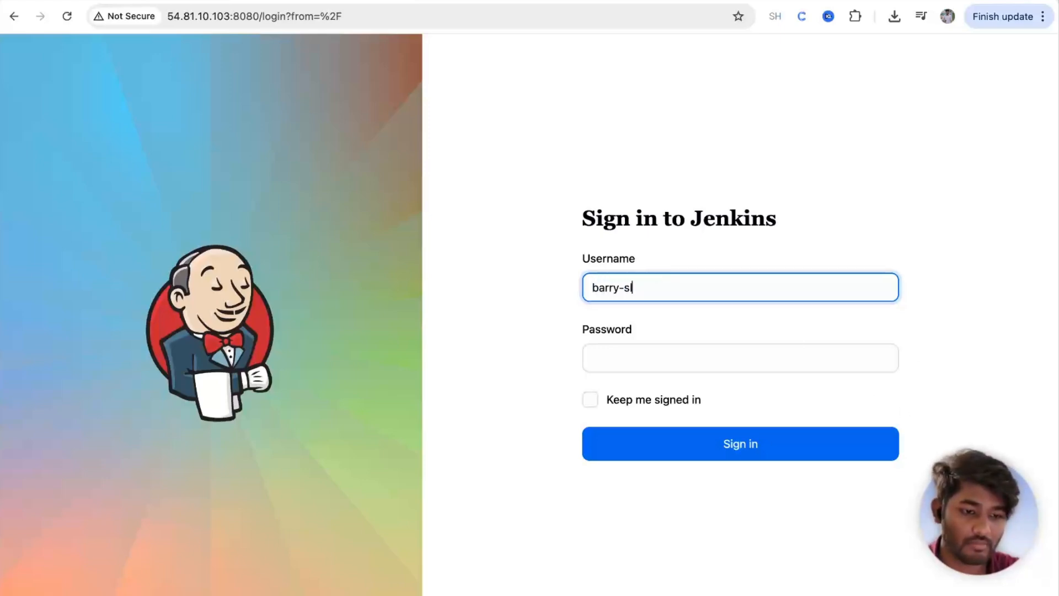
key("BackSpace")
type("allen")
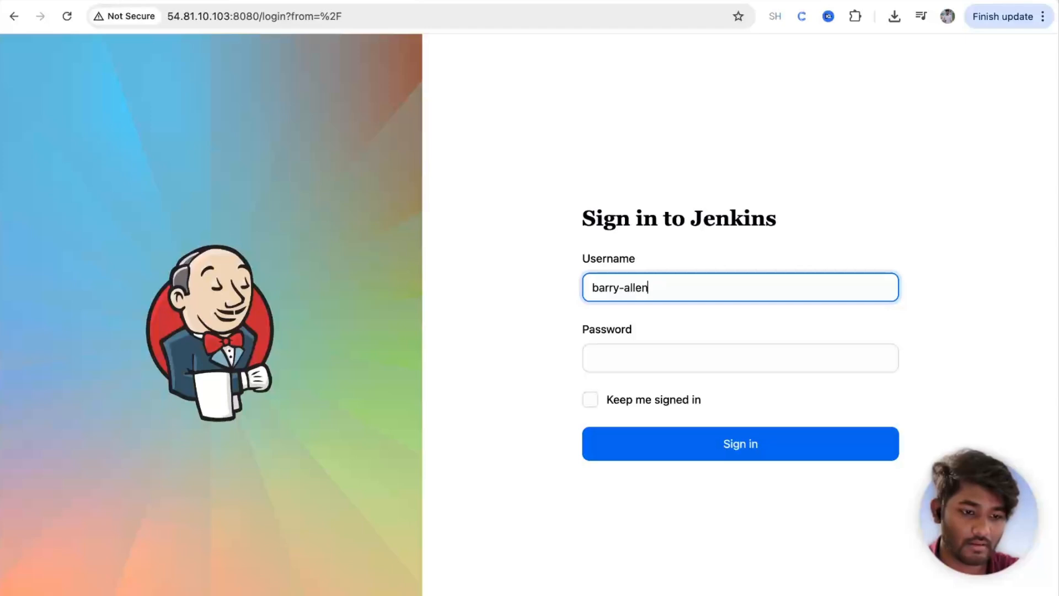
left_click(641, 369)
type("********")
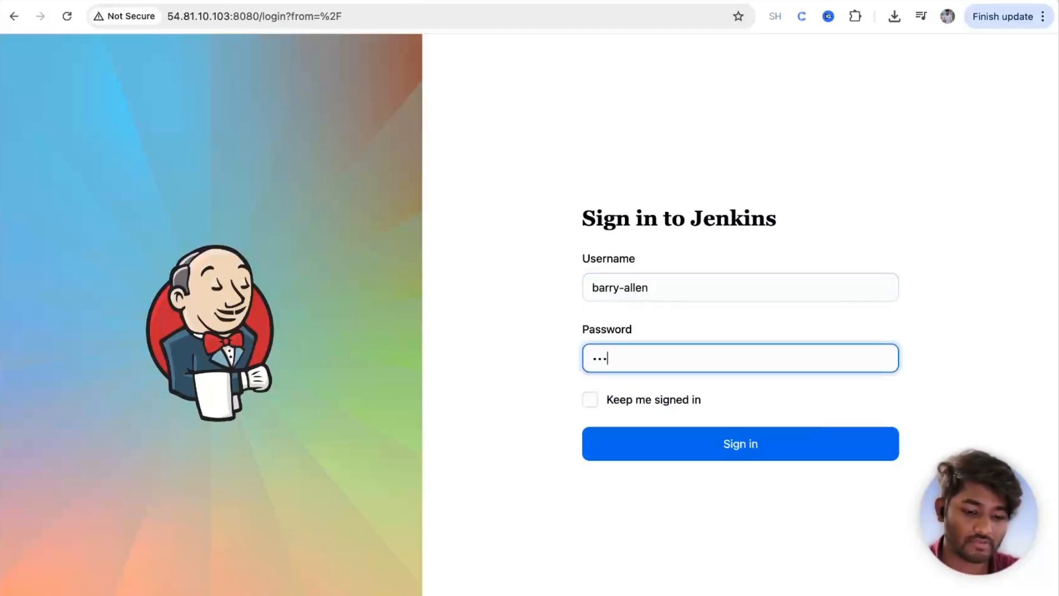
type("*")
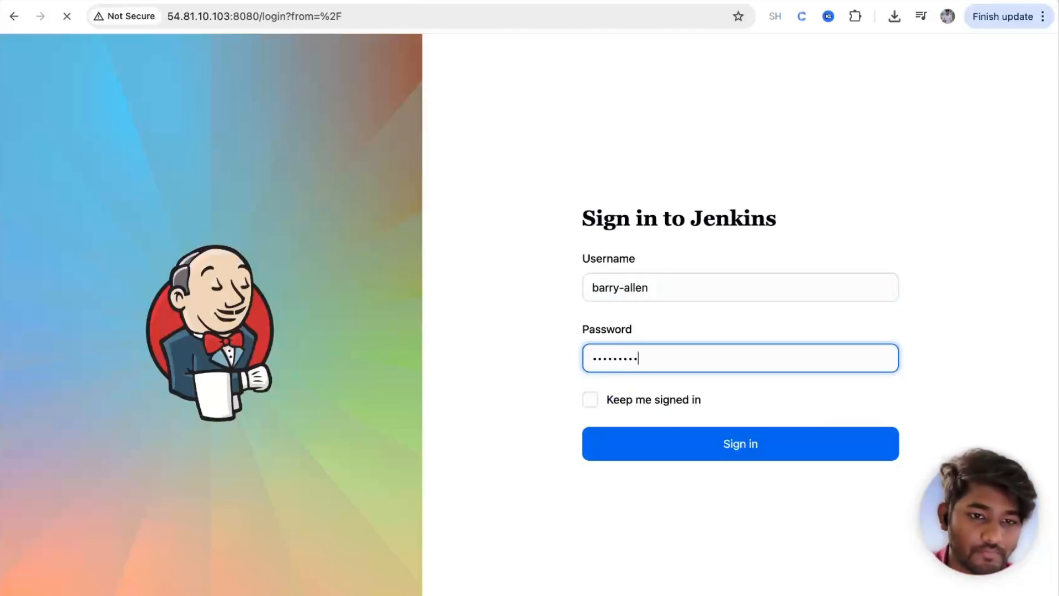
key("Return")
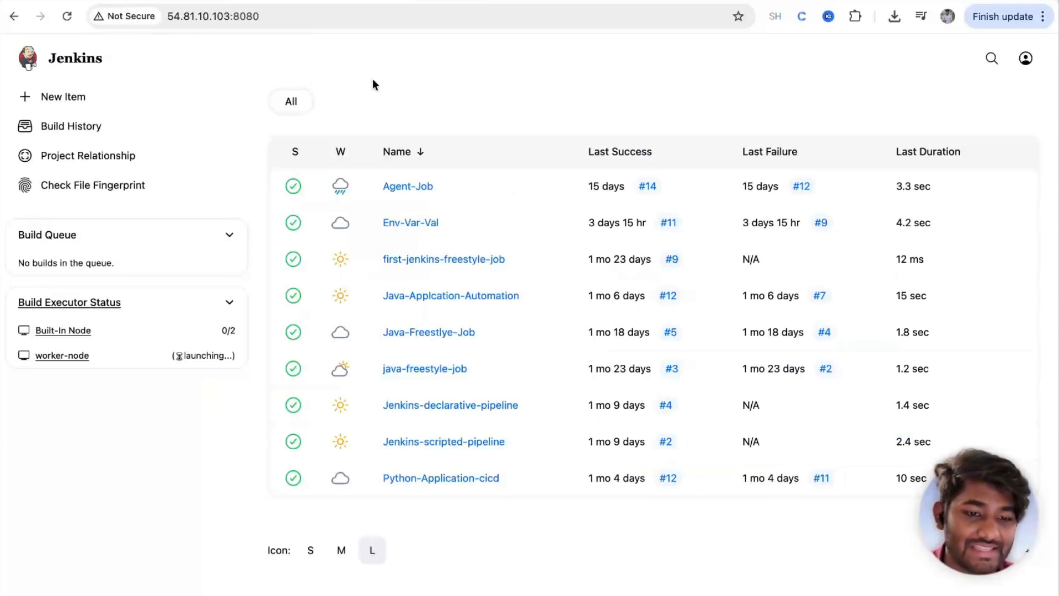
Step: Open Agent-Job, view build #14's console output, and return to the Agent-Job overview
left_click(399, 194)
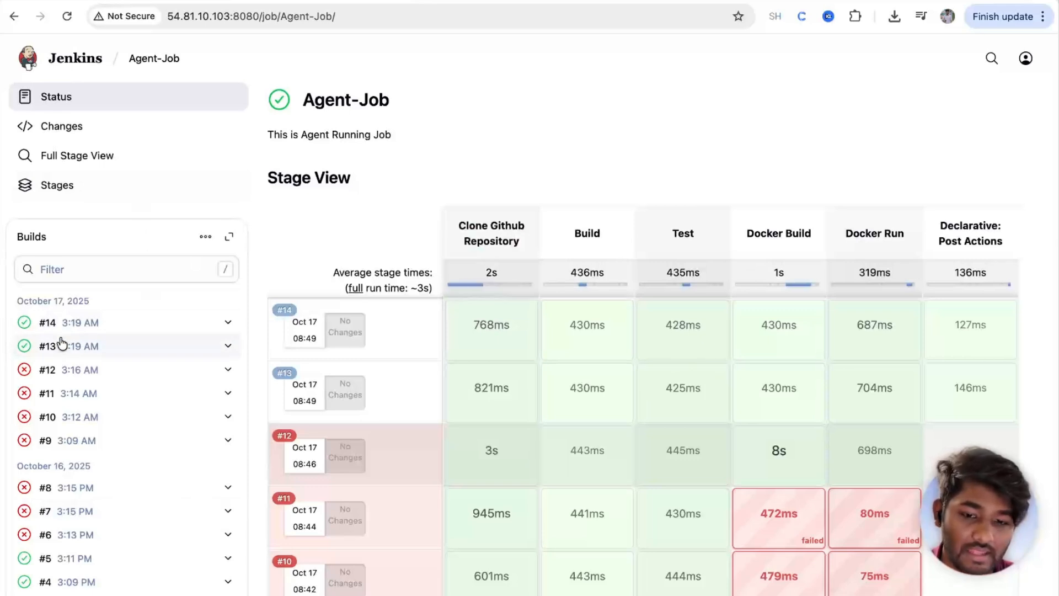
left_click(24, 323)
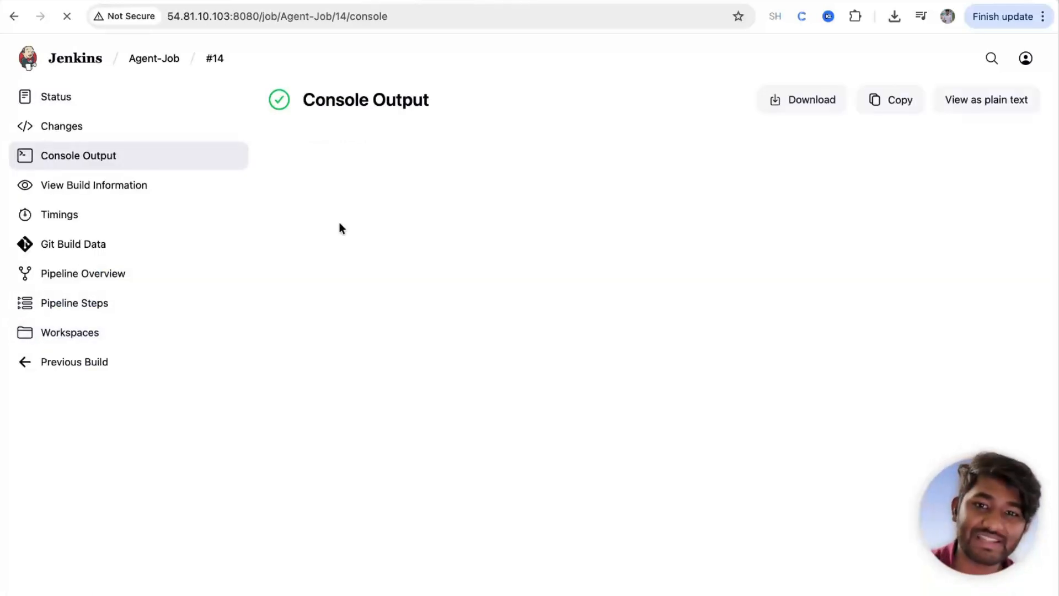
left_click(154, 59)
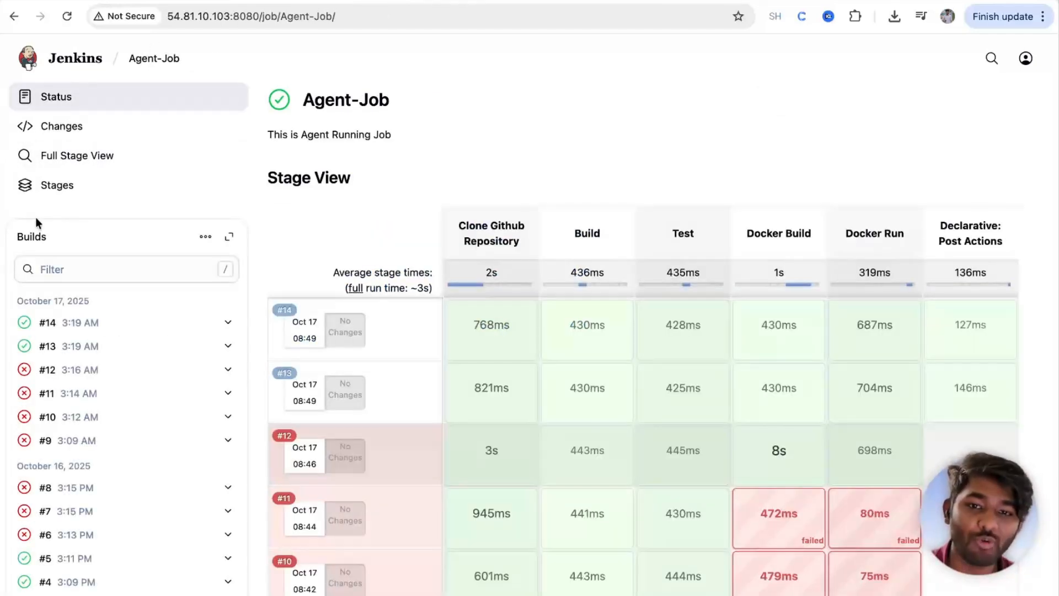